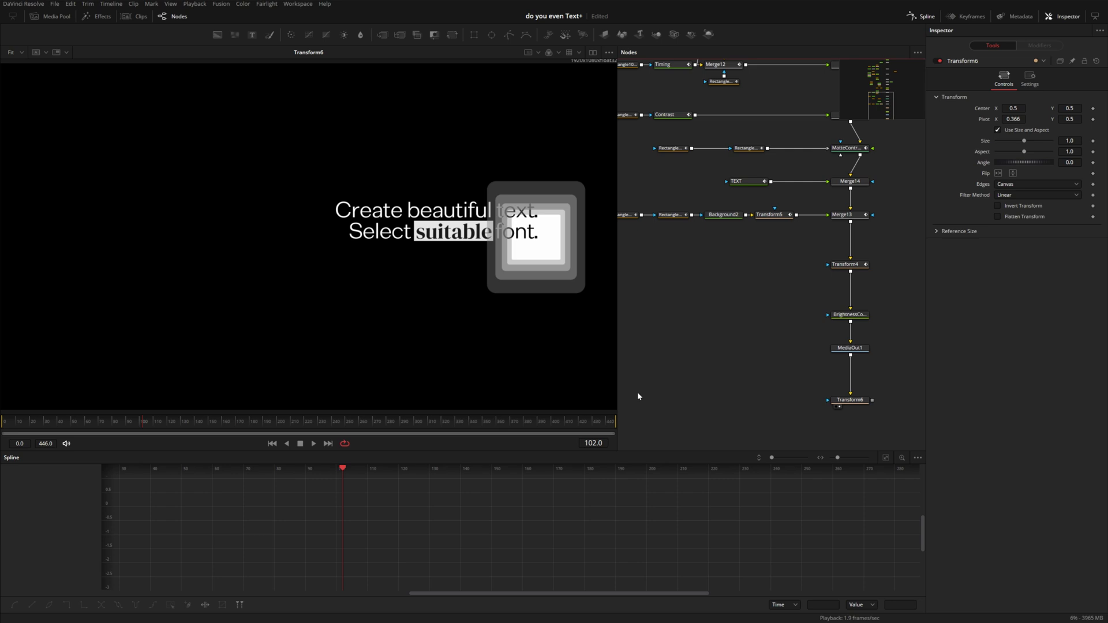
Save the project and toggle the Proxy playback option twice, leaving it enabled
key("ctrl+s")
right_click(431, 445)
left_click(449, 469)
right_click(447, 441)
left_click(469, 466)
Turn off Motion Blur and High Quality in the viewer's playback options
right_click(455, 439)
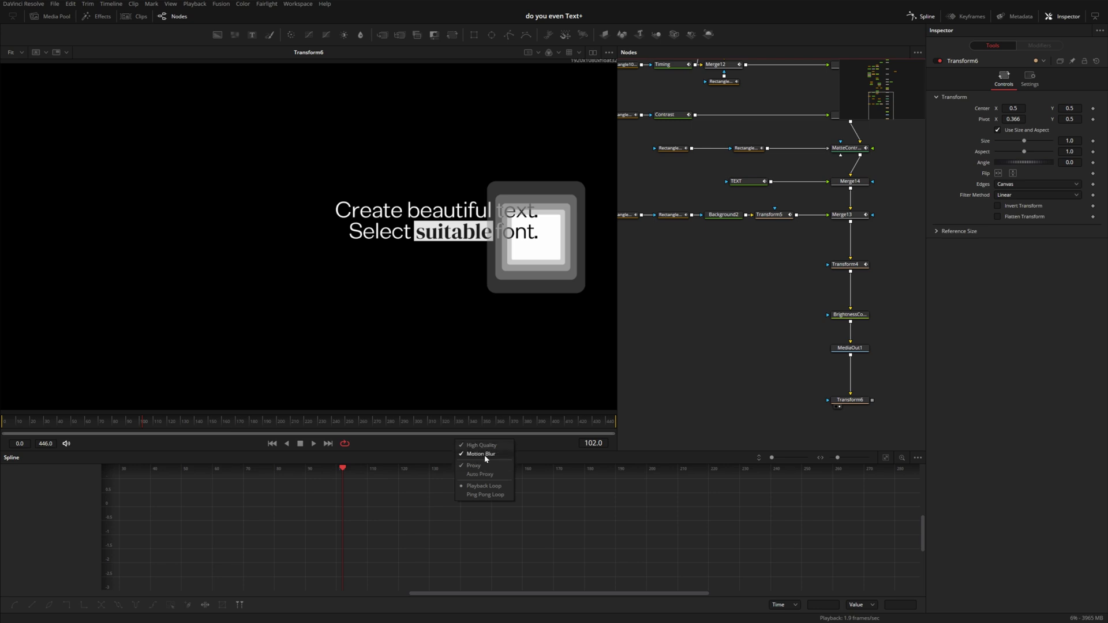
left_click(485, 454)
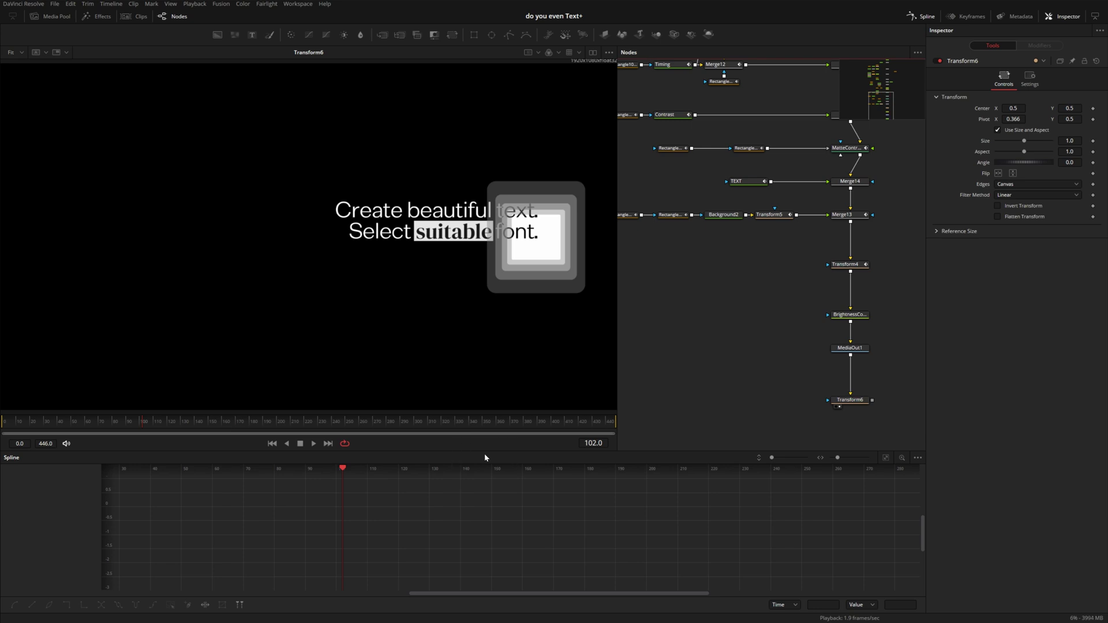
right_click(438, 446)
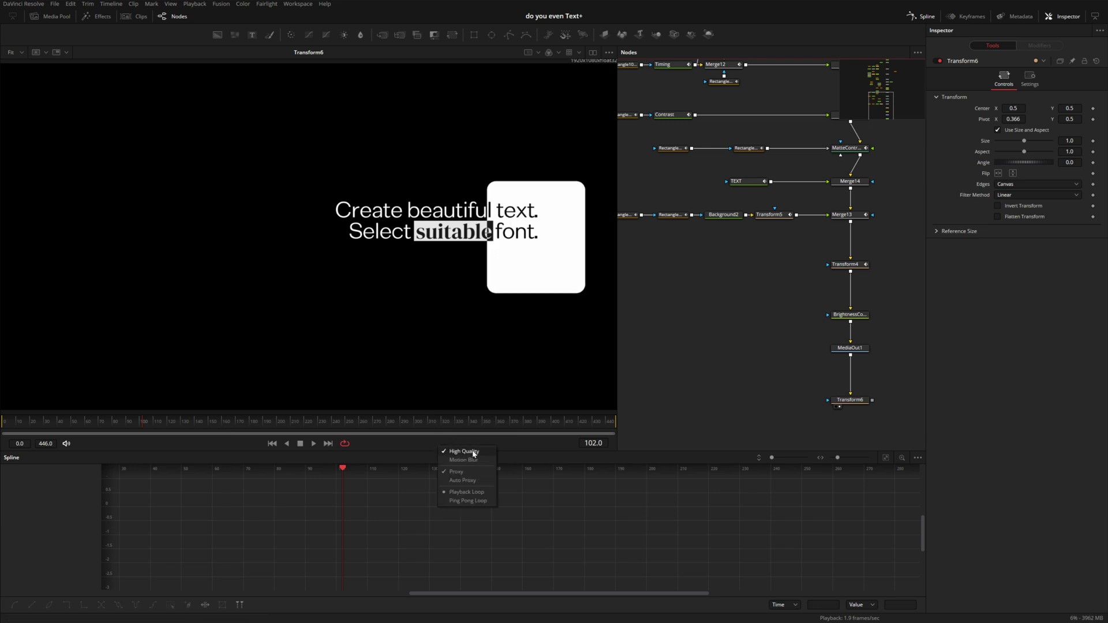
left_click(468, 452)
Add a Renderer 3D node to the graph, switch its renderer type to Hardware Renderer and expand its anti-aliasing settings
left_click_drag(709, 34, 730, 369)
left_click(1004, 163)
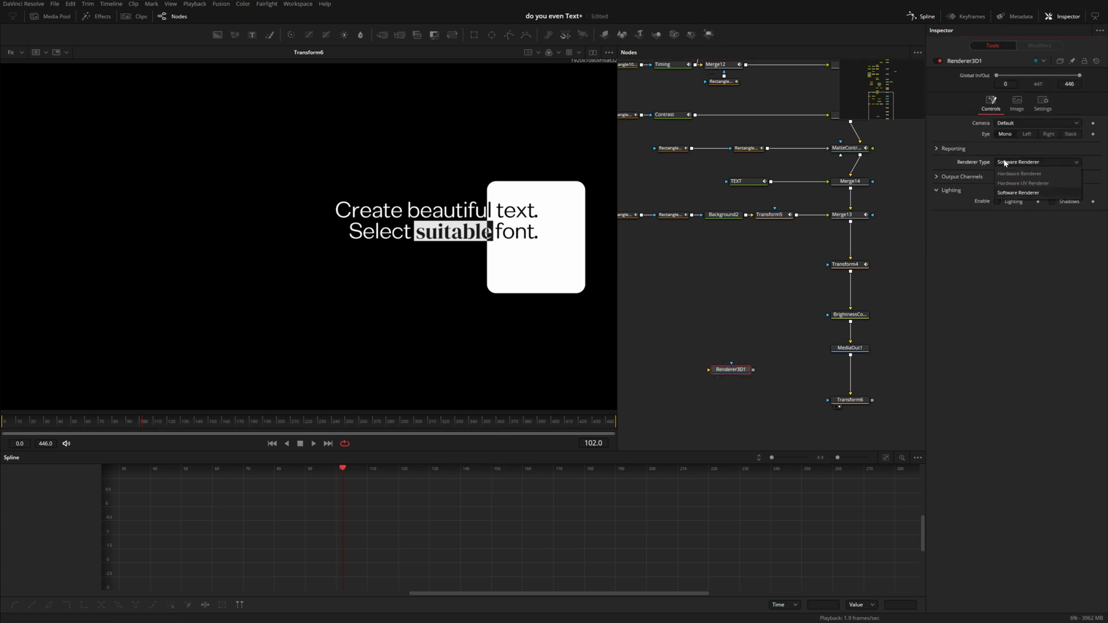
left_click(1004, 176)
left_click(937, 191)
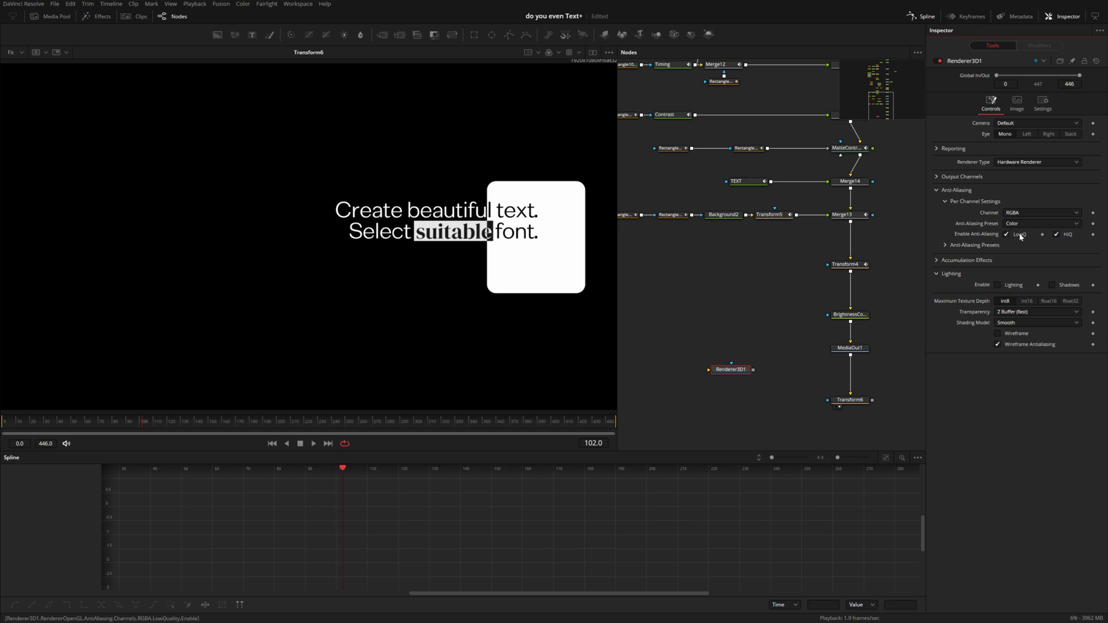
Delete the Renderer 3D node from the node graph
left_click(731, 369)
key("Delete")
Turn Motion Blur and High Quality back on for playback, stepping back to frame 101 to compare the viewer
right_click(436, 449)
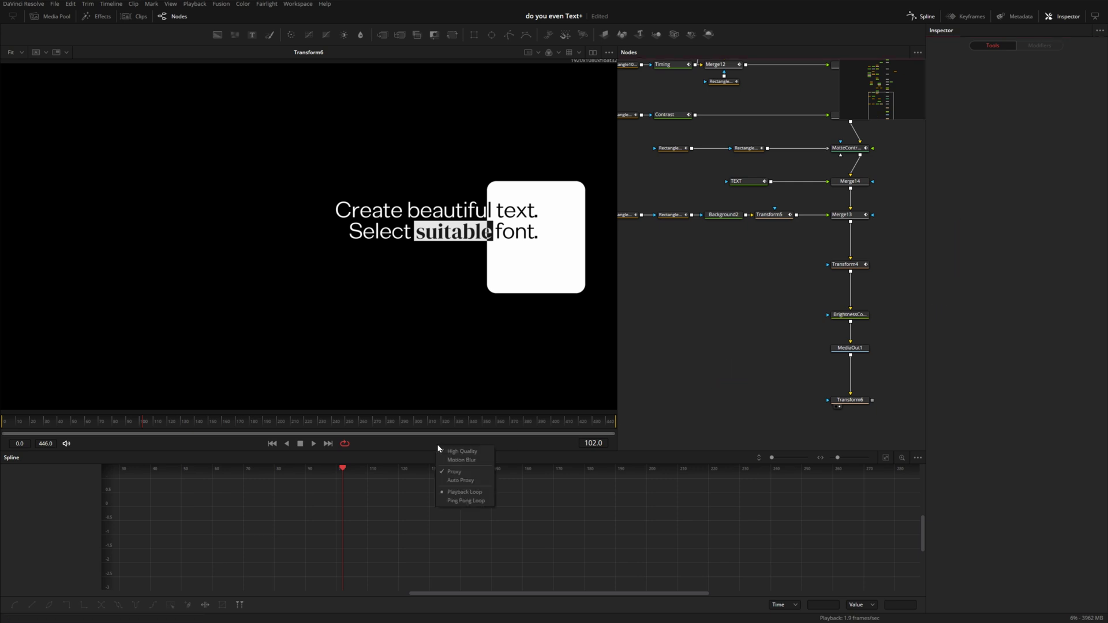
left_click(465, 459)
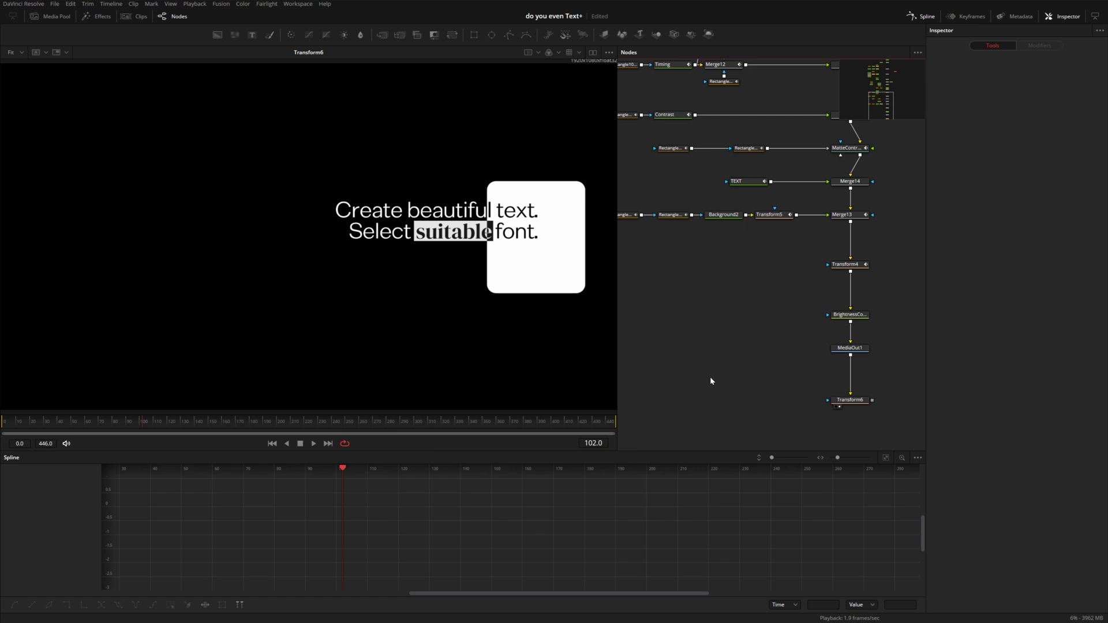
key("Left")
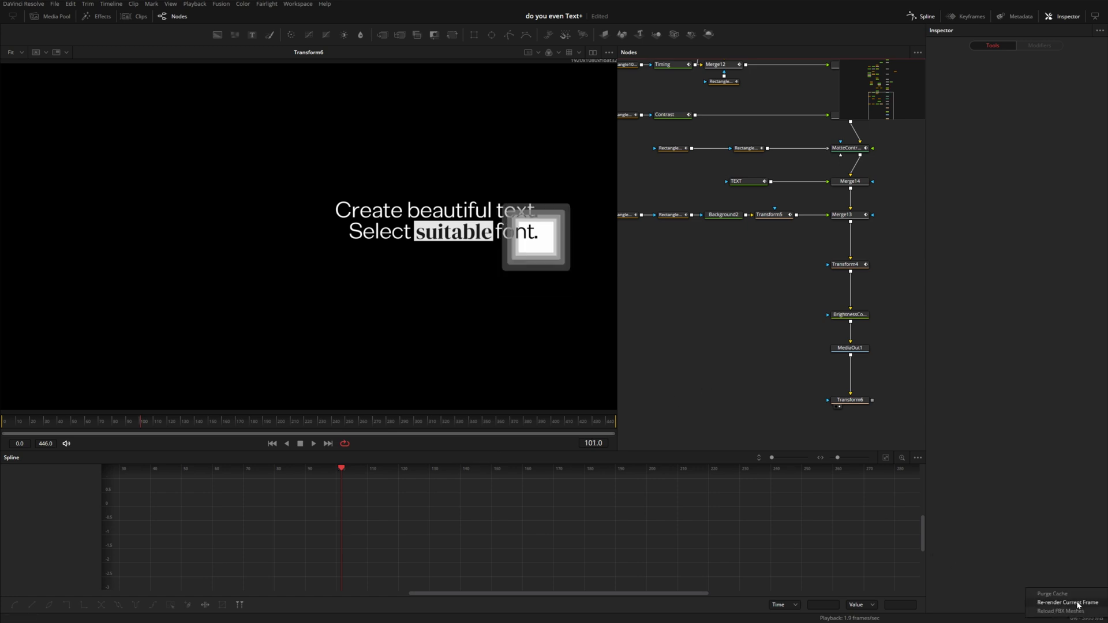
right_click(423, 445)
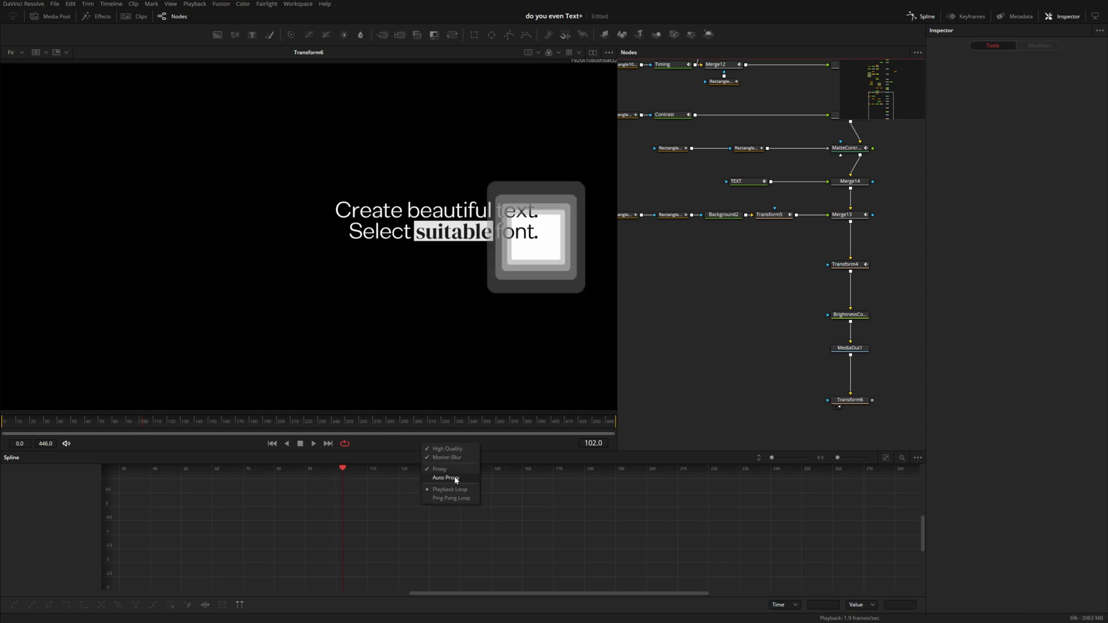
Set the pivot X of the Transform6 node to 0.421 and turn off Auto Proxy
left_click(852, 401)
scroll(518, 222, "up", 8)
left_click_drag(1013, 119, 1042, 118)
right_click(454, 445)
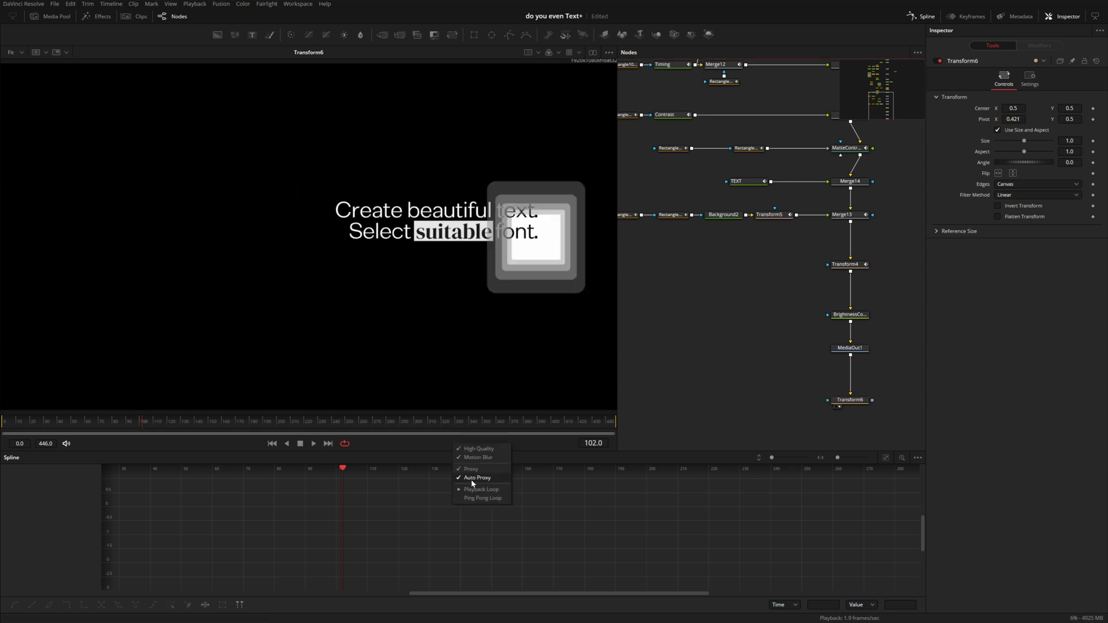
left_click(471, 480)
Set the standard proxy ratio to 6:1 in the general Fusion settings, save them and check the playback options
left_click(221, 4)
left_click(231, 23)
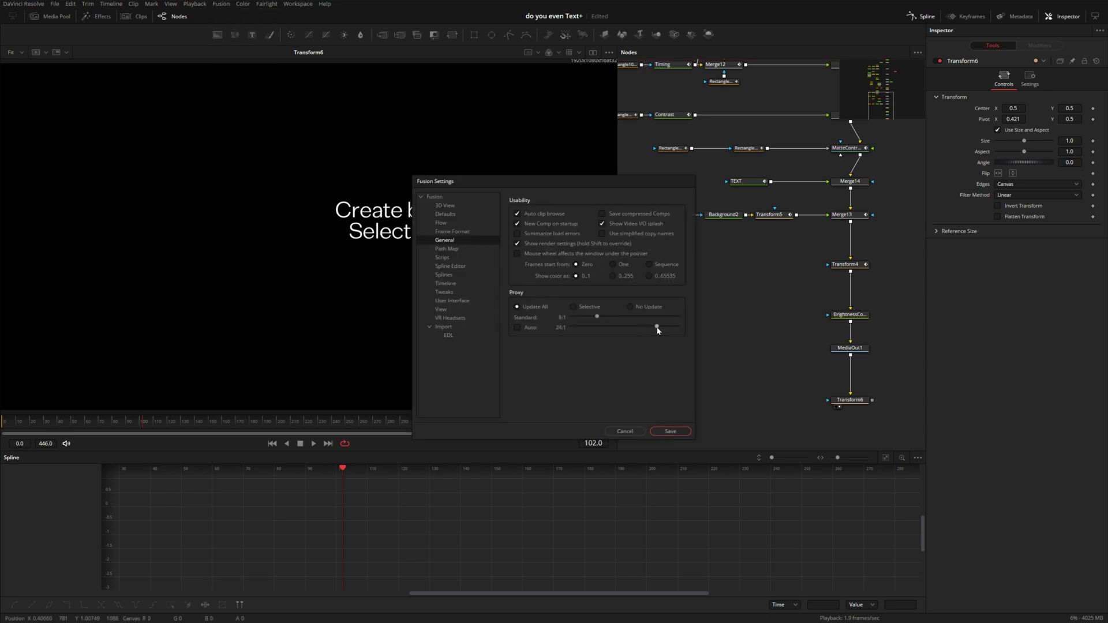
left_click_drag(656, 326, 600, 318)
left_click_drag(613, 316, 597, 317)
left_click(688, 434)
right_click(488, 450)
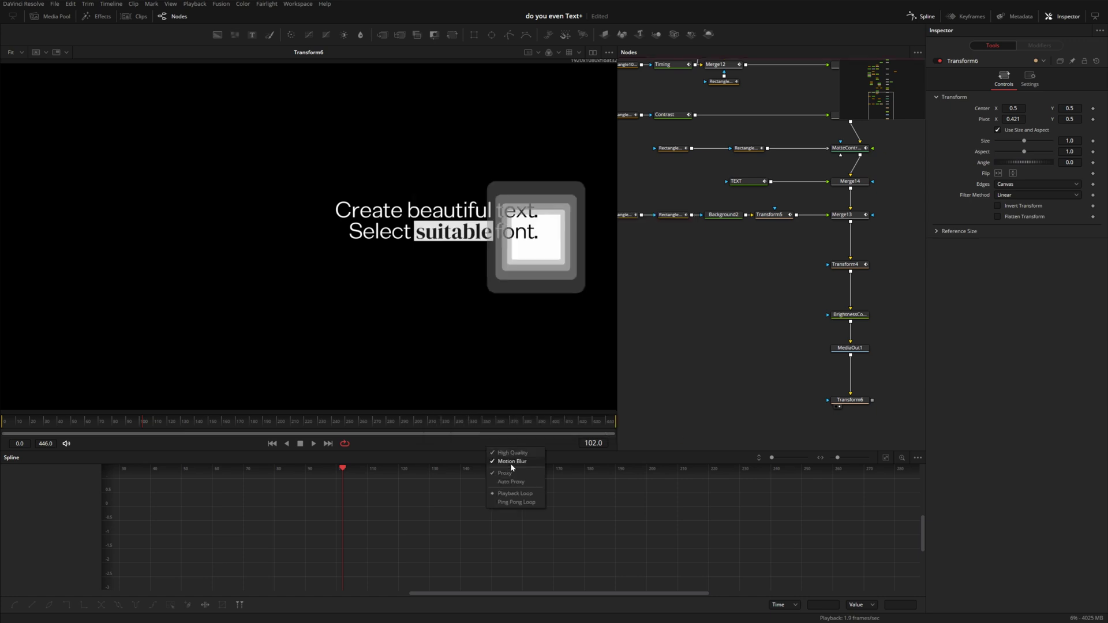
left_click(670, 354)
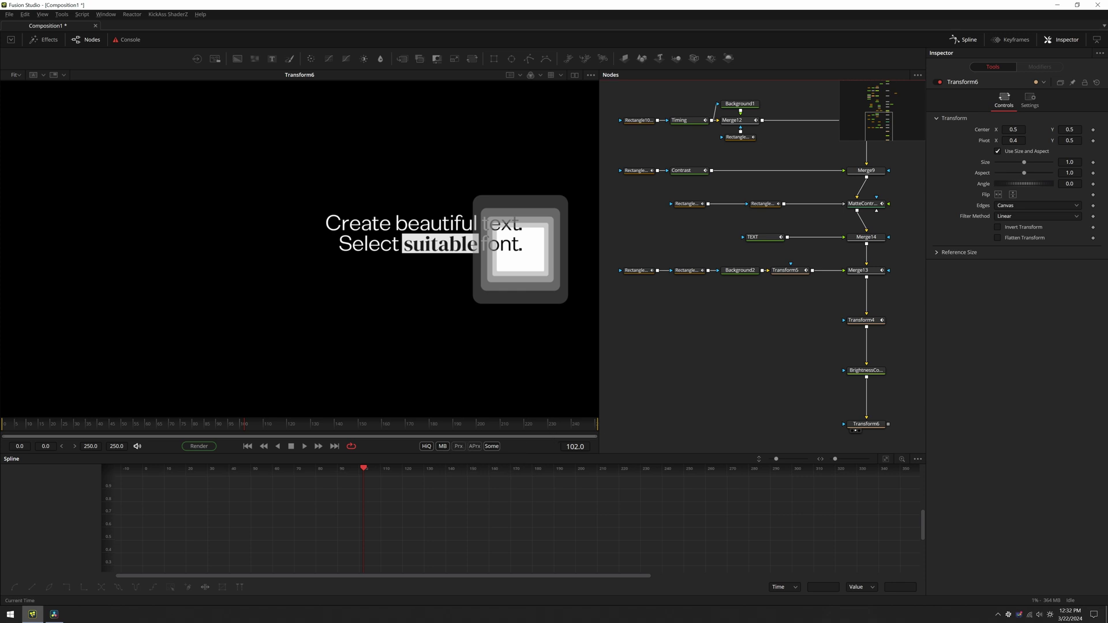
In Fusion Studio, enable proxy mode and set the composition's standard proxy ratio to 30:1 in the general preferences
left_click(459, 448)
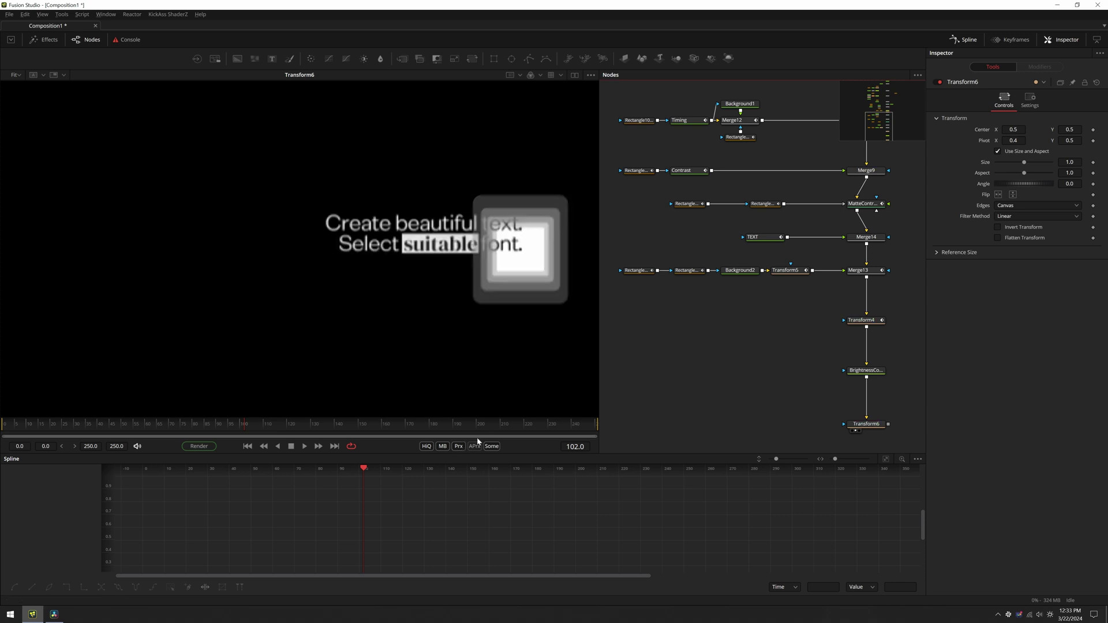
left_click(9, 14)
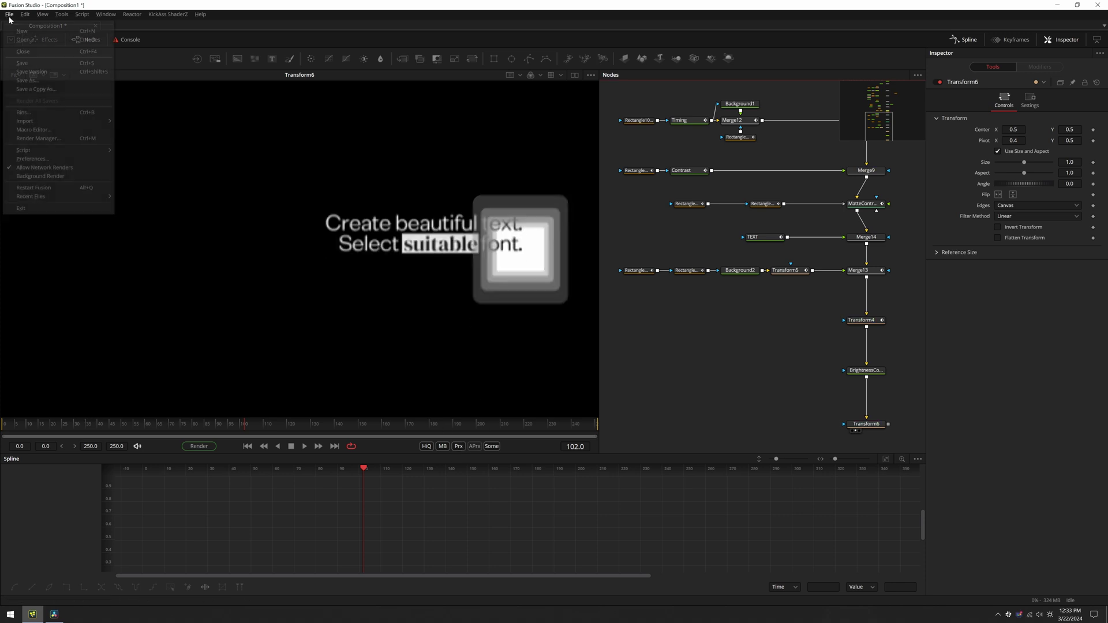
left_click(26, 159)
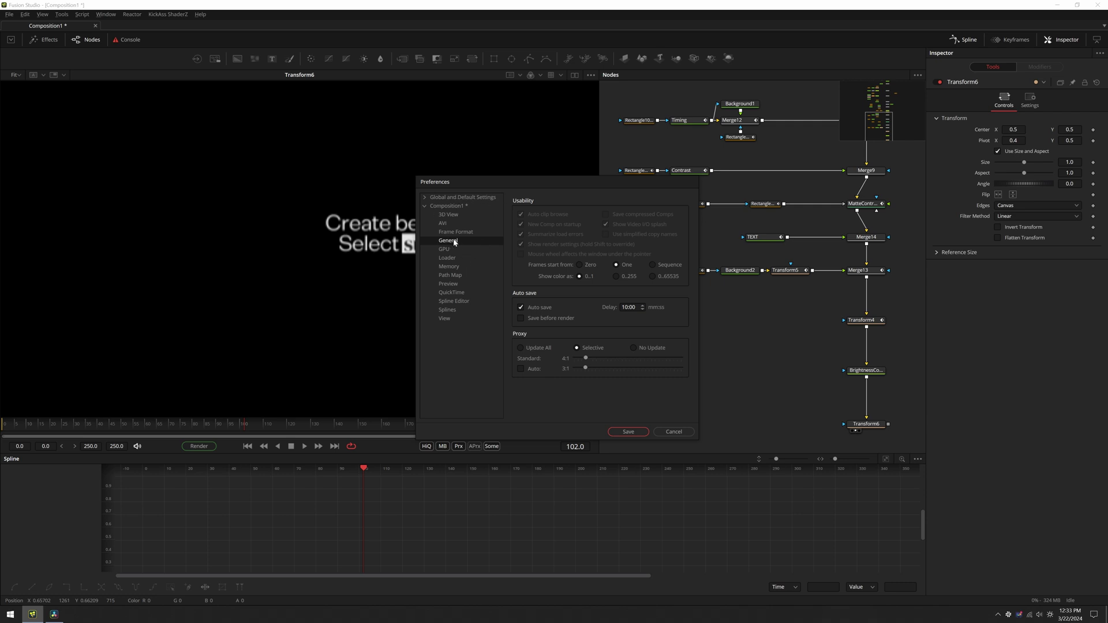
left_click_drag(586, 359, 625, 360)
left_click(628, 432)
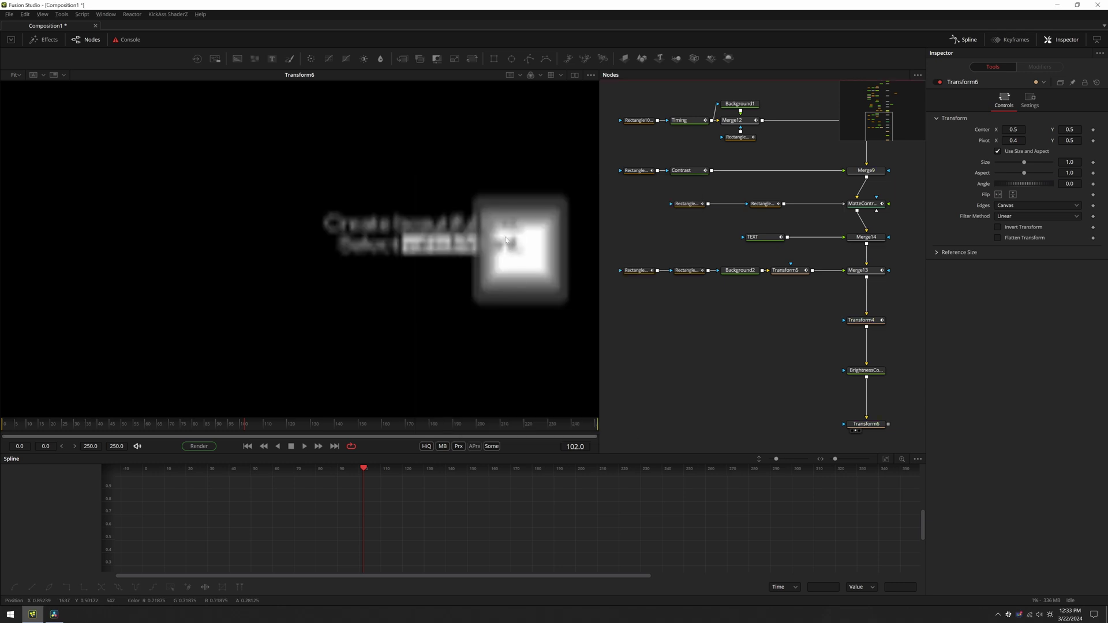
Change the standard proxy ratio to 5 and then to 8, and look at the auto proxy ratio choices
right_click(461, 448)
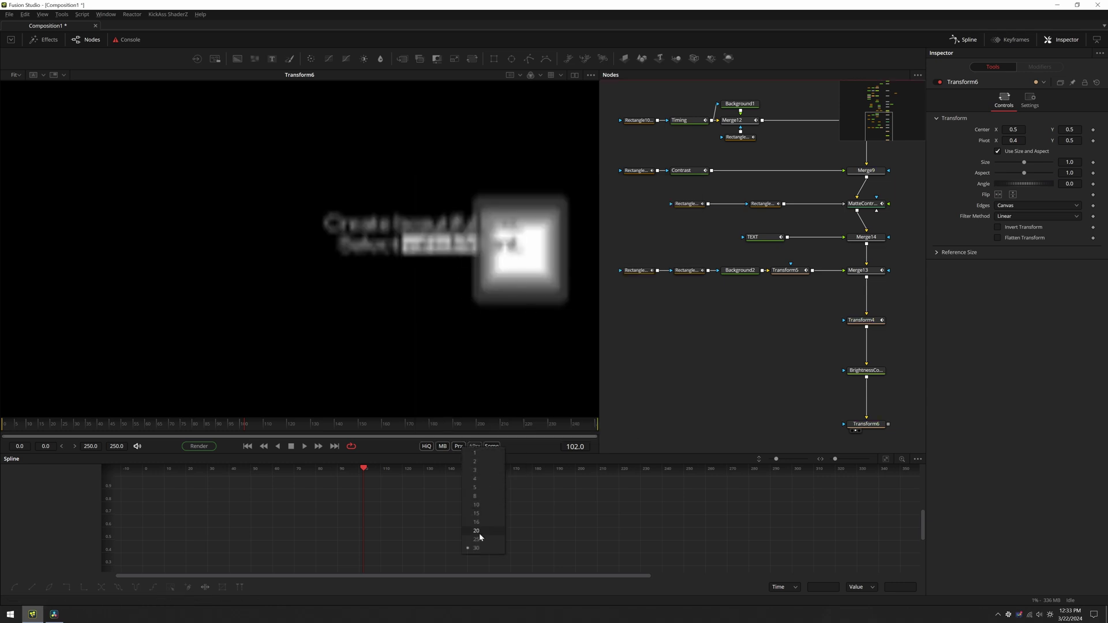
left_click(477, 488)
right_click(461, 447)
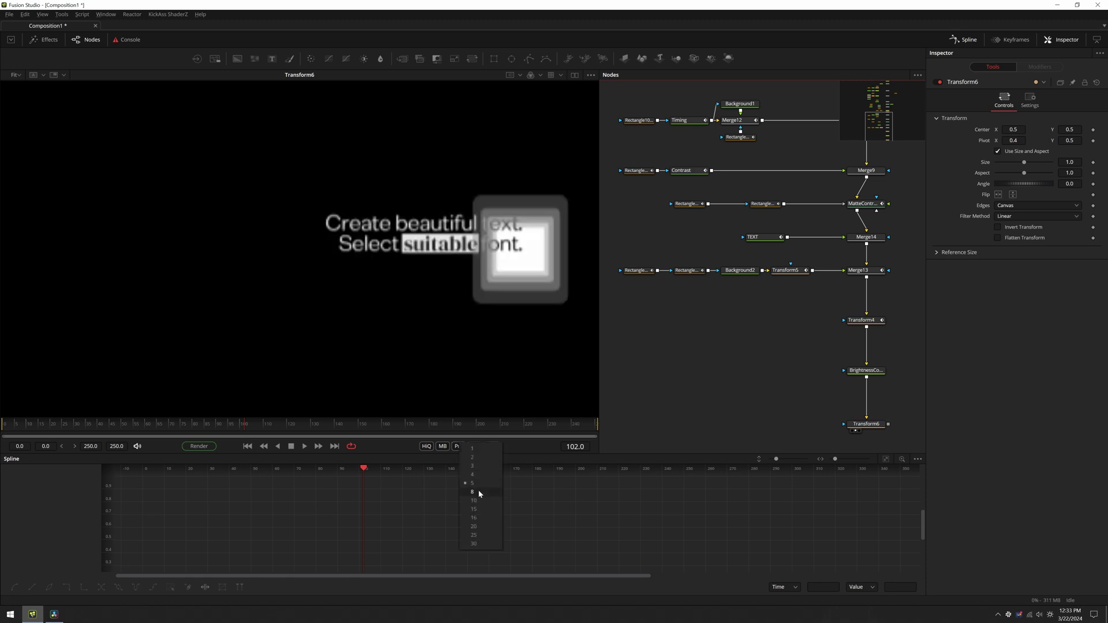
left_click(479, 491)
right_click(474, 447)
left_click(536, 452)
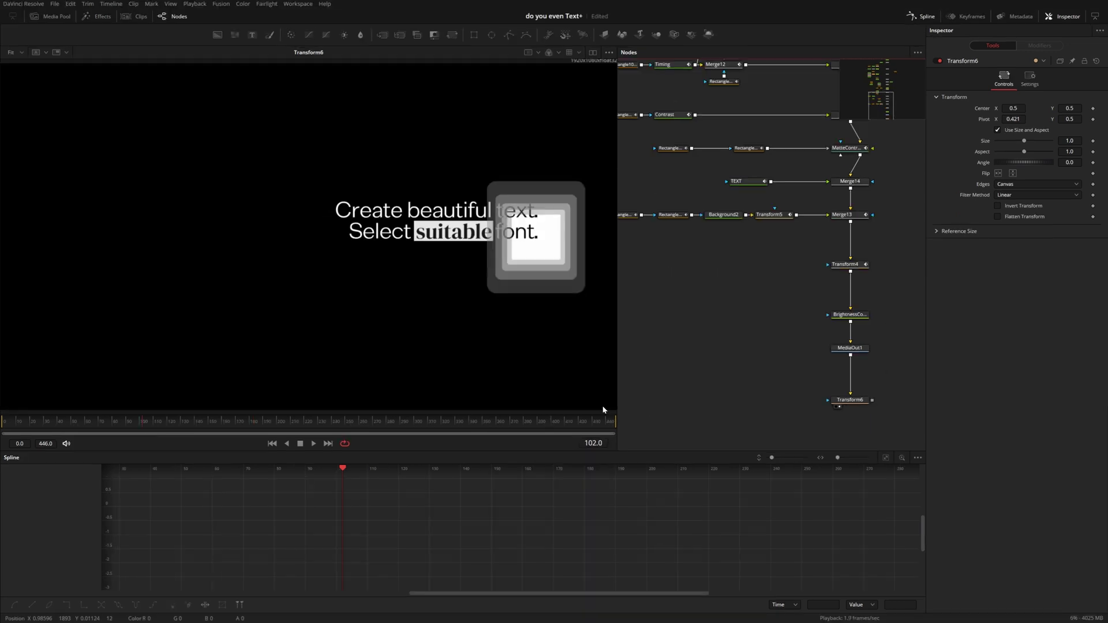
Examine the Proxy and Auto Proxy entries of the playback options in DaVinci Resolve
right_click(451, 440)
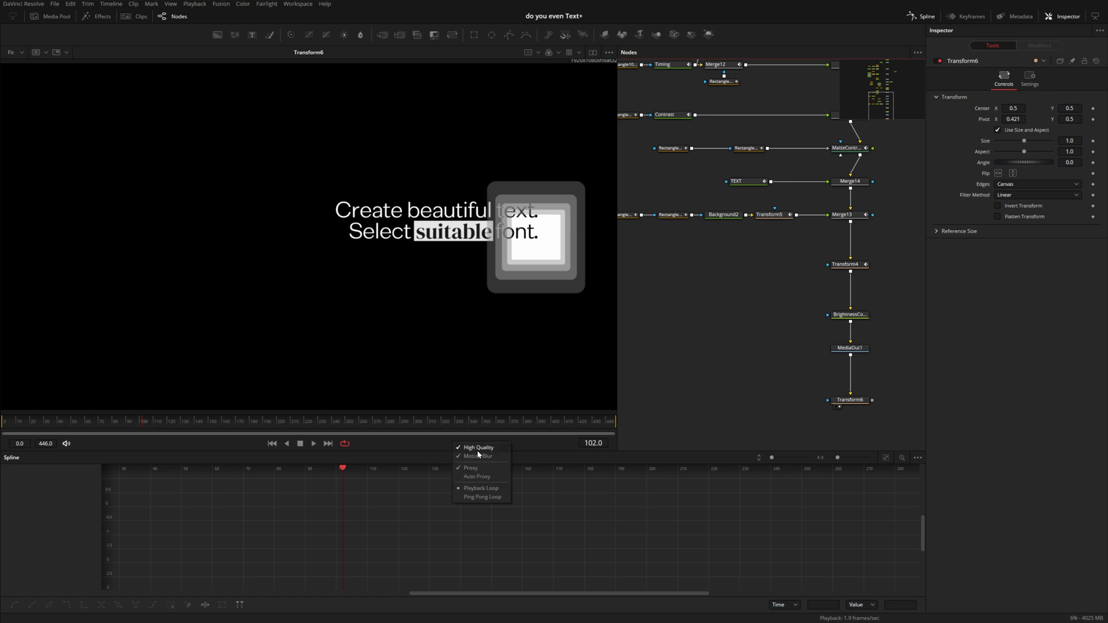
left_click(424, 445)
right_click(446, 445)
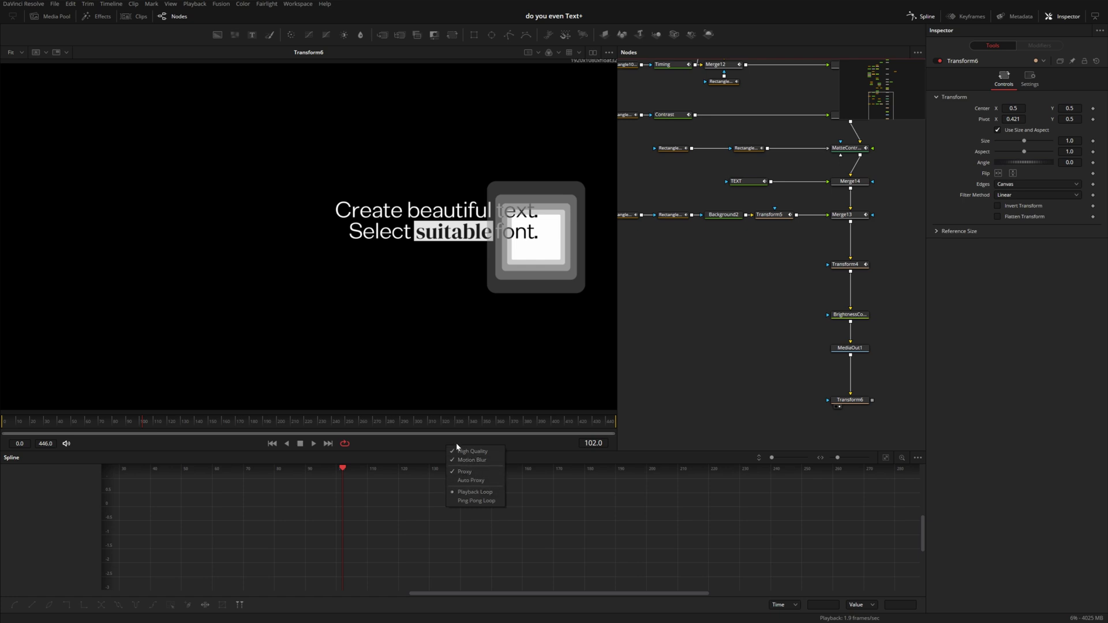
left_click(441, 445)
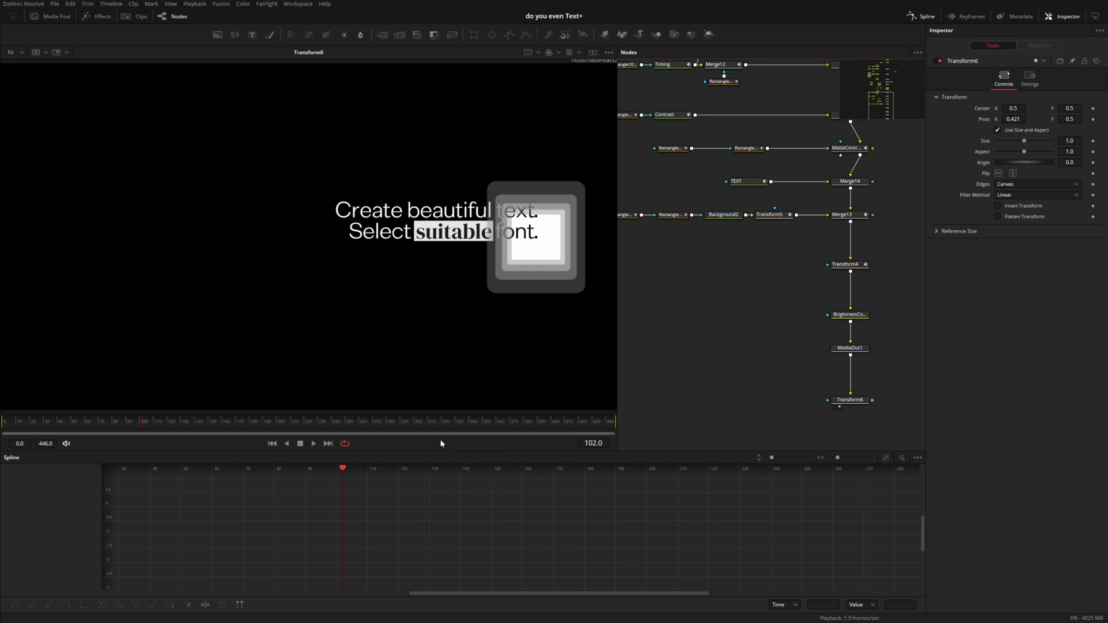
right_click(452, 446)
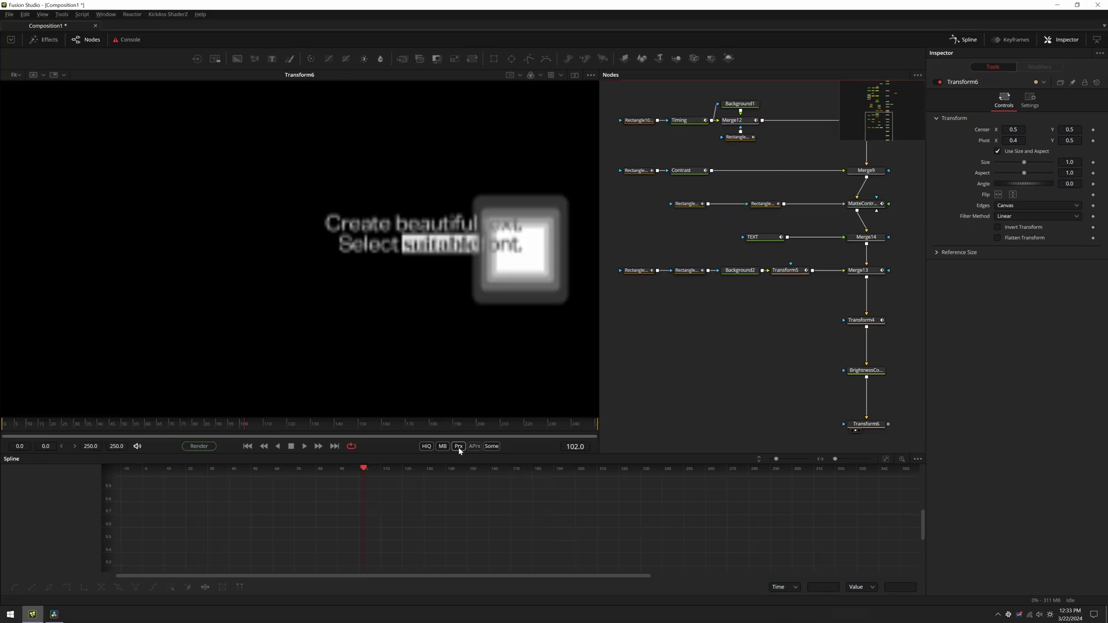
In Fusion Studio, set the standard proxy ratio to 4
right_click(460, 448)
left_click(472, 479)
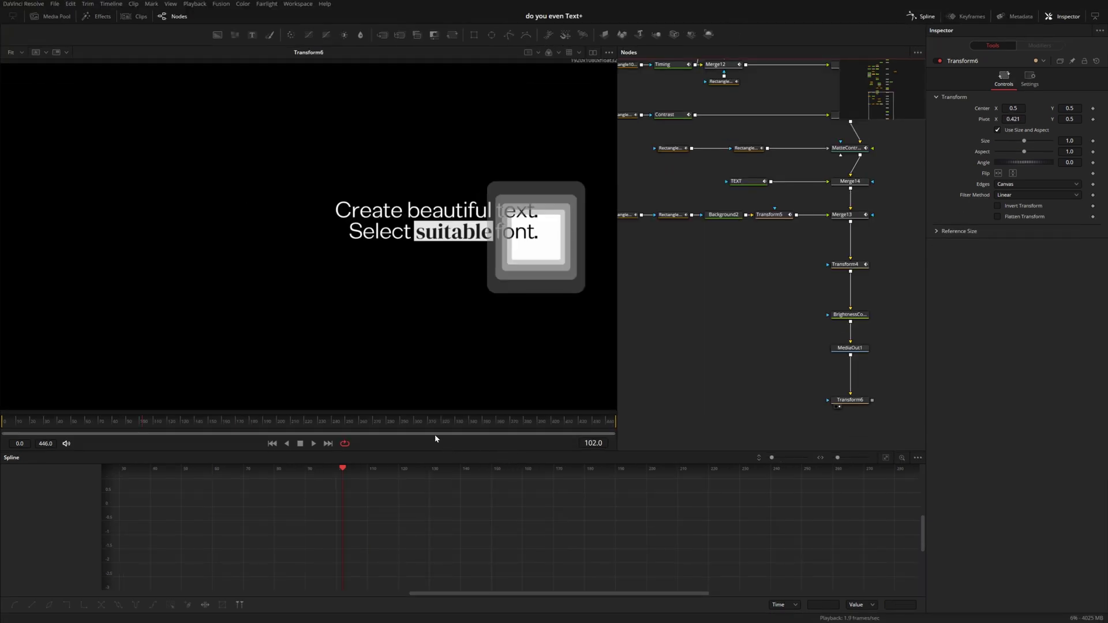
In DaVinci Resolve, open the hidden proxy ratio choices of the time ruler and set the ratio to 8
right_click(365, 425)
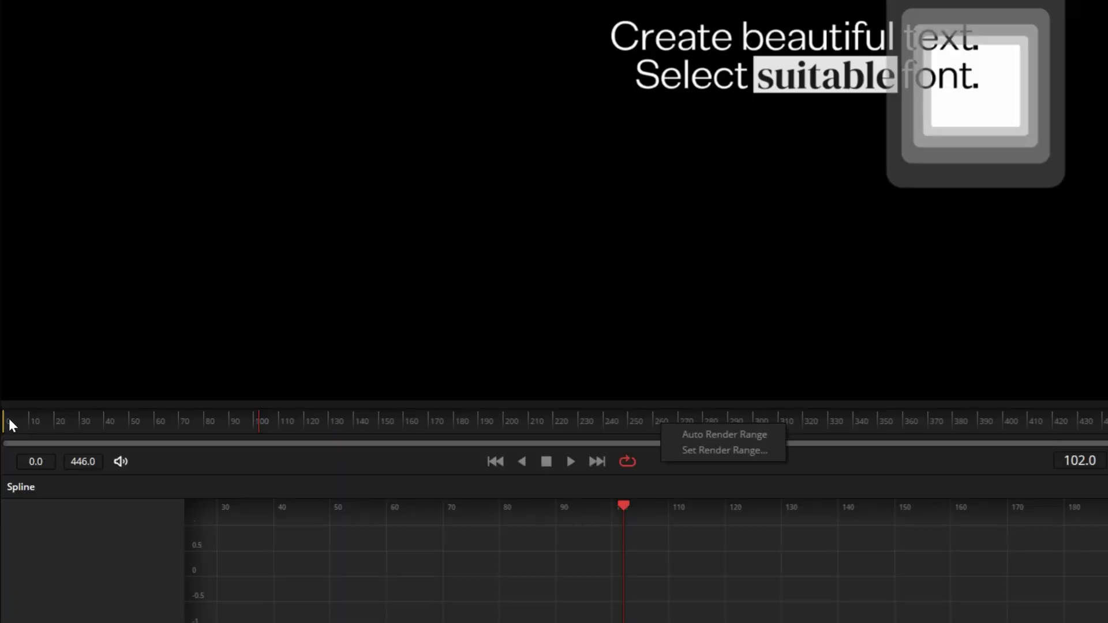
left_click(9, 419)
right_click(9, 419)
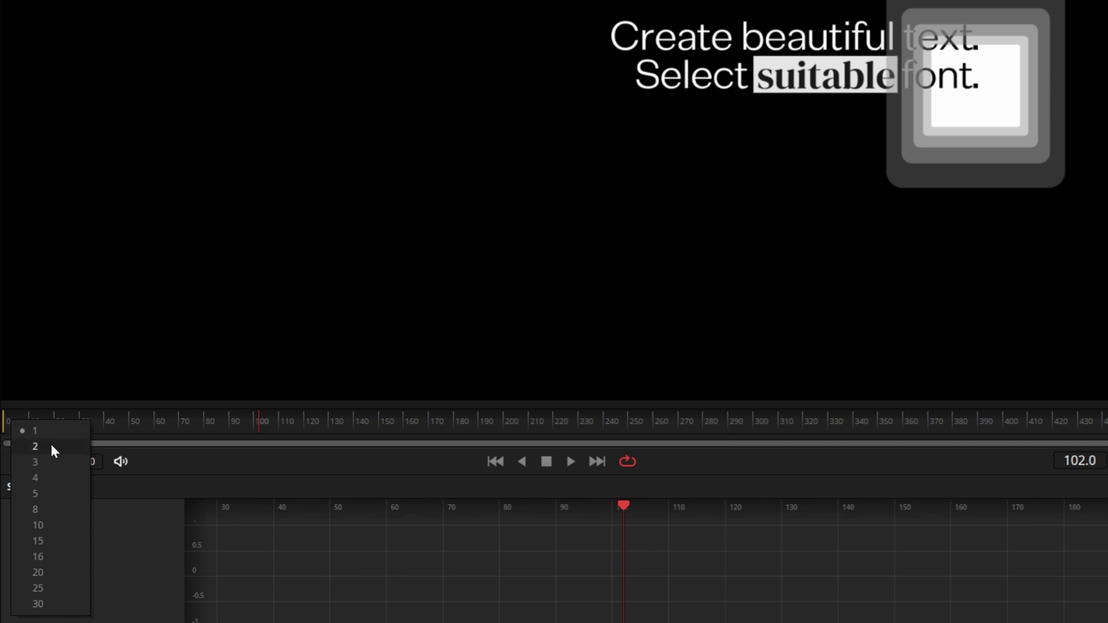
left_click(46, 510)
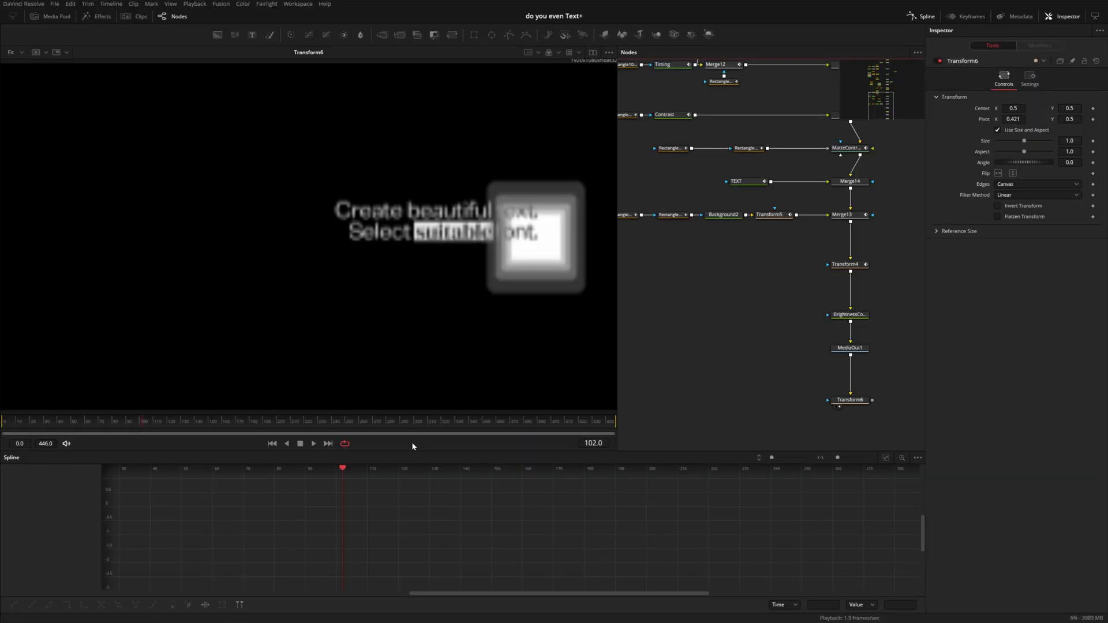
key("space")
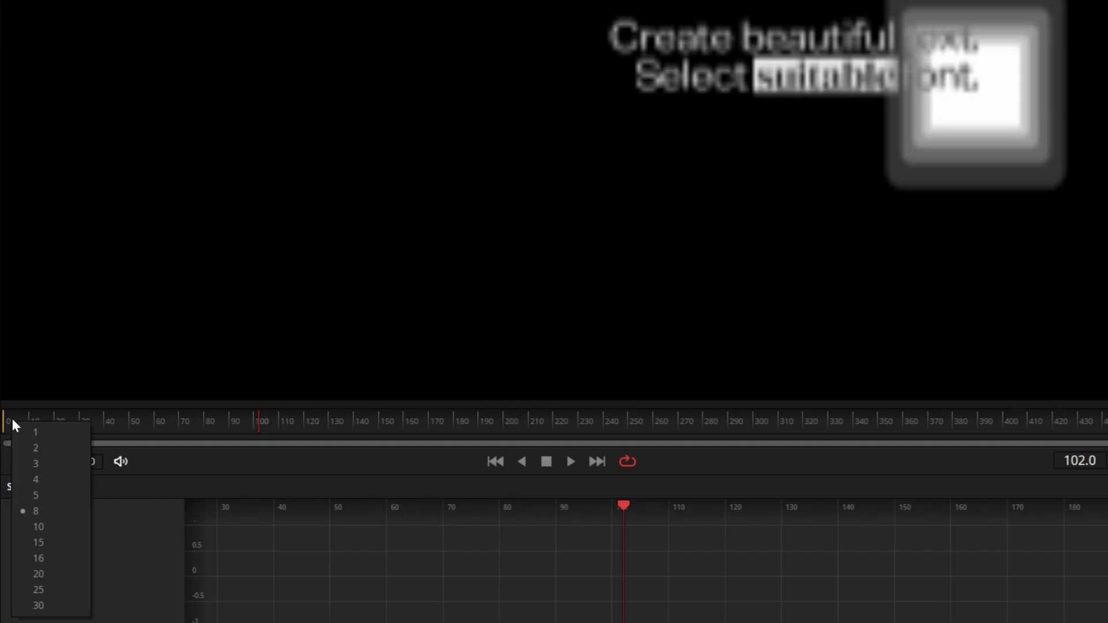
Review the hidden update mode choices of the time ruler and set the proxy ratio to 1
left_click(202, 468)
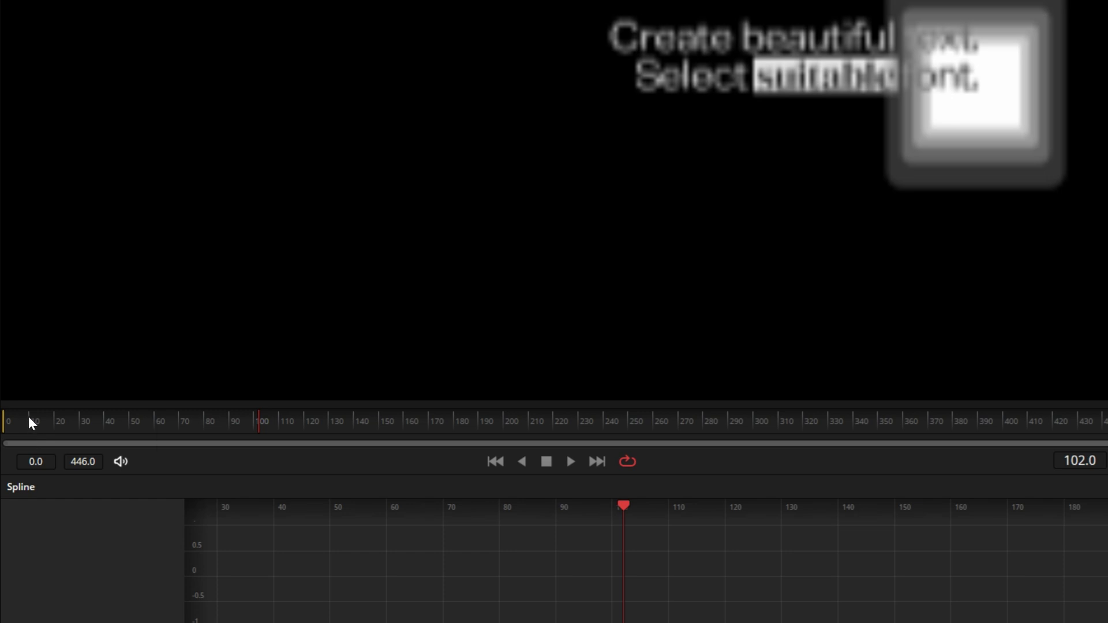
right_click(29, 416)
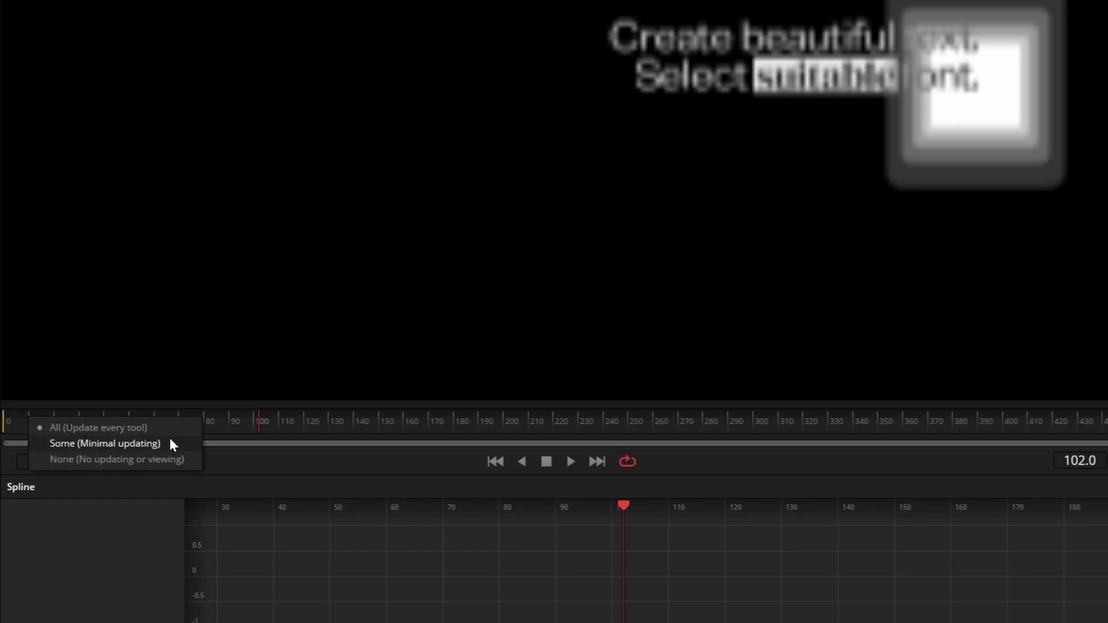
right_click(8, 416)
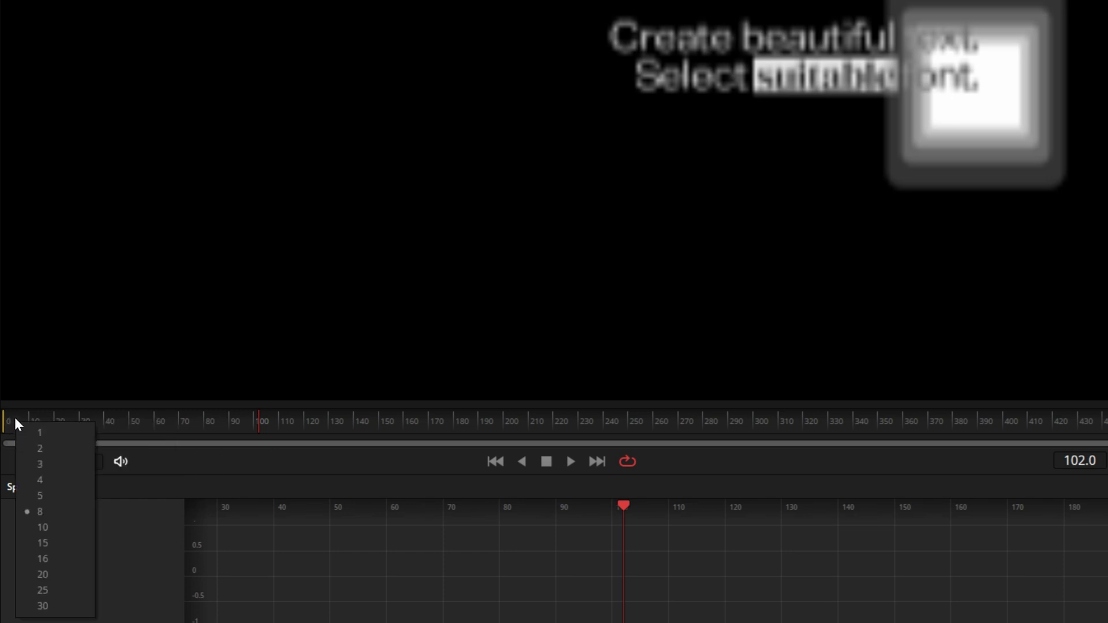
left_click(48, 432)
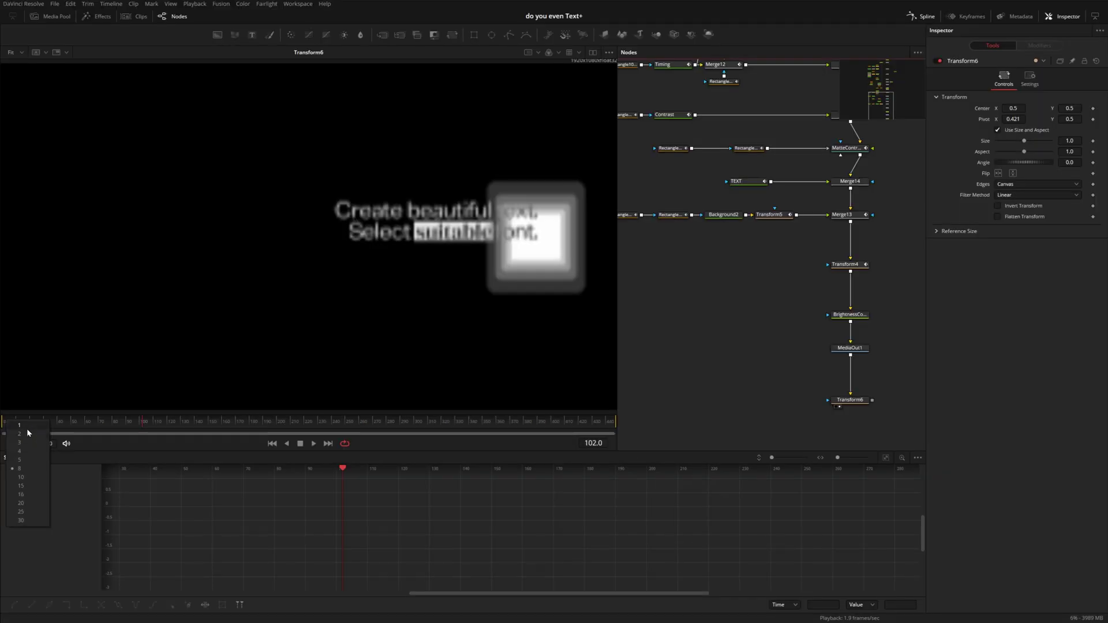
Compare DaVinci Resolve's playback quality options with the proxy ratio choices of Fusion Studio's Prx toggle
right_click(692, 463)
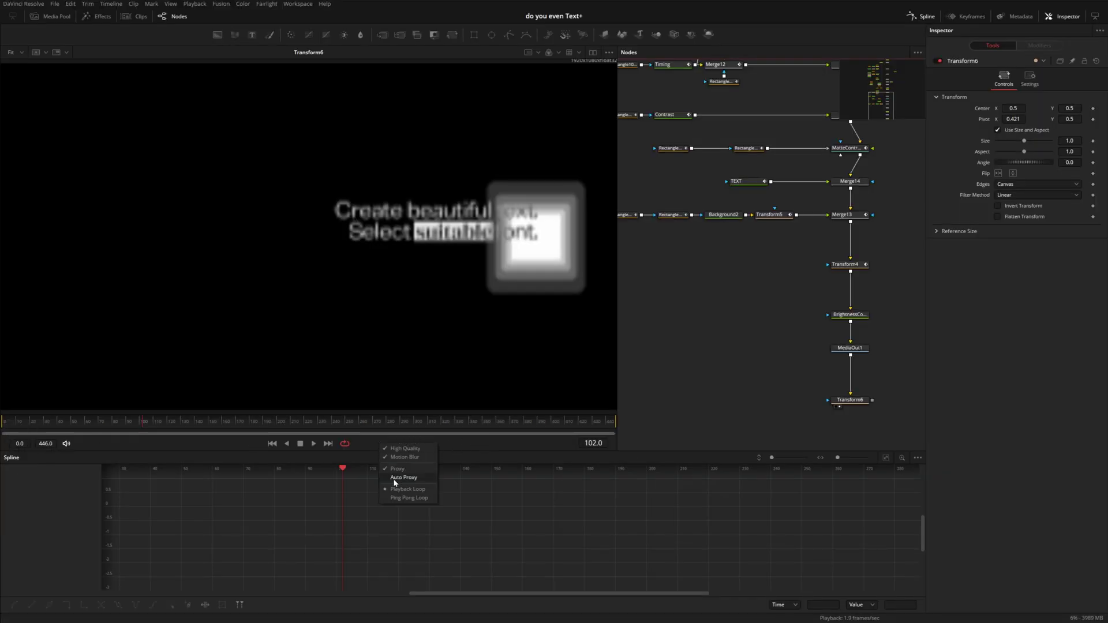
left_click(203, 447)
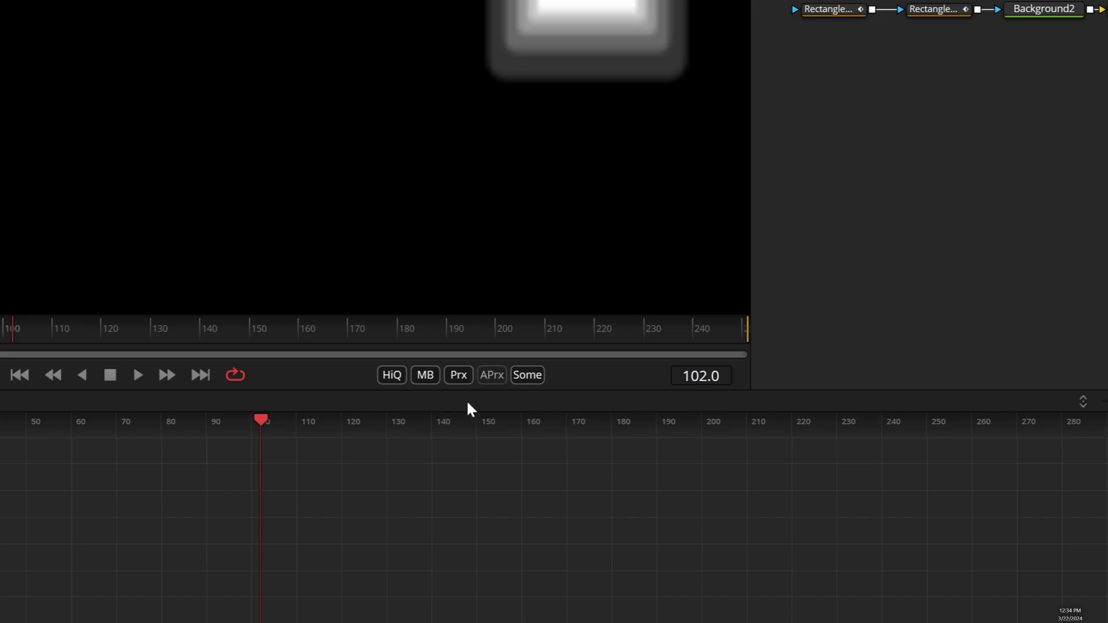
right_click(465, 380)
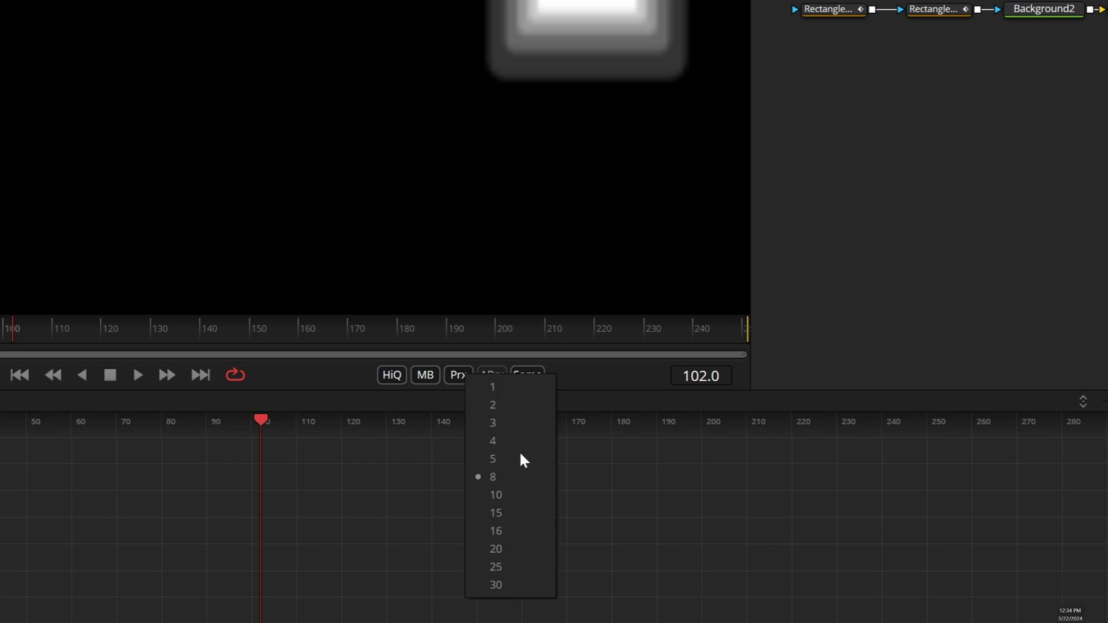
left_click(476, 458)
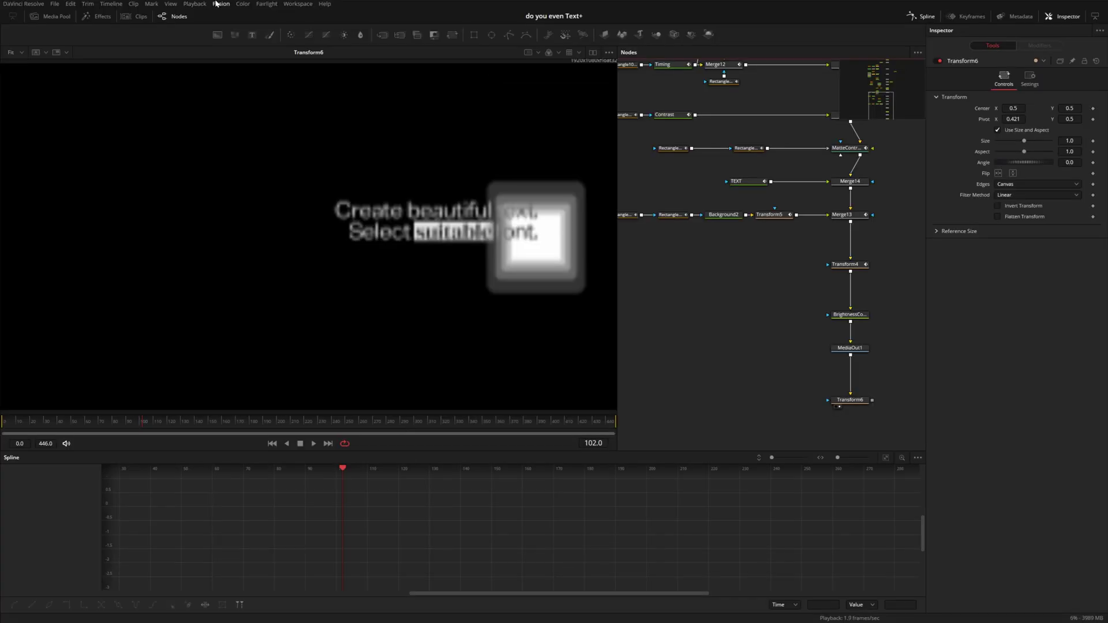
In DaVinci Resolve, open the Fusion Settings and examine the proxy update modes and the Standard and Auto ratios
left_click(221, 4)
left_click(227, 22)
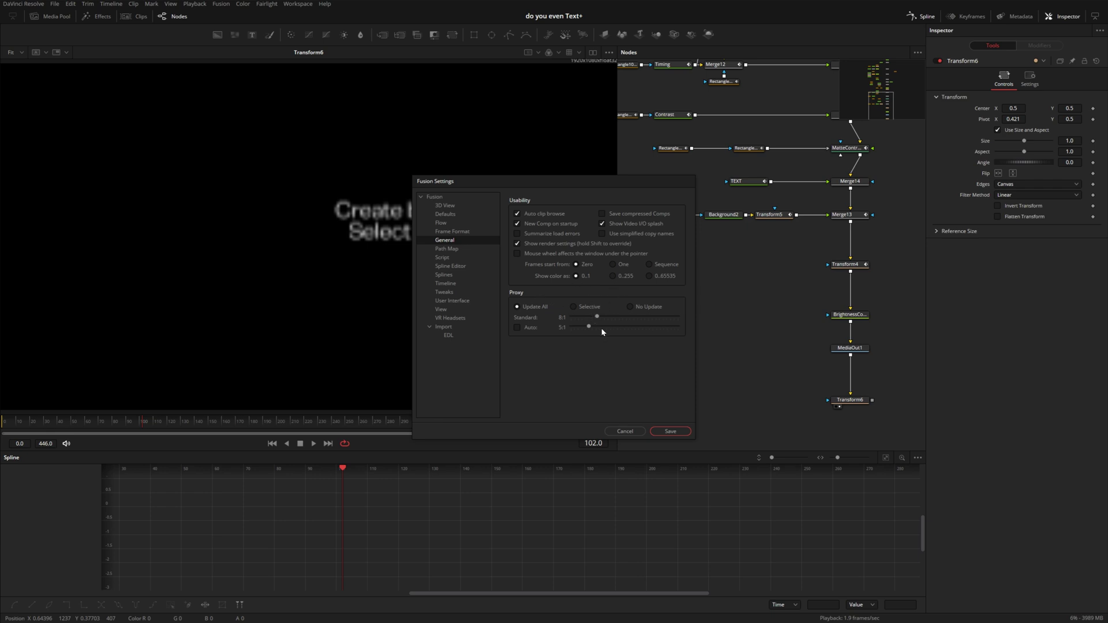
left_click(614, 276)
left_click(587, 277)
left_click(622, 277)
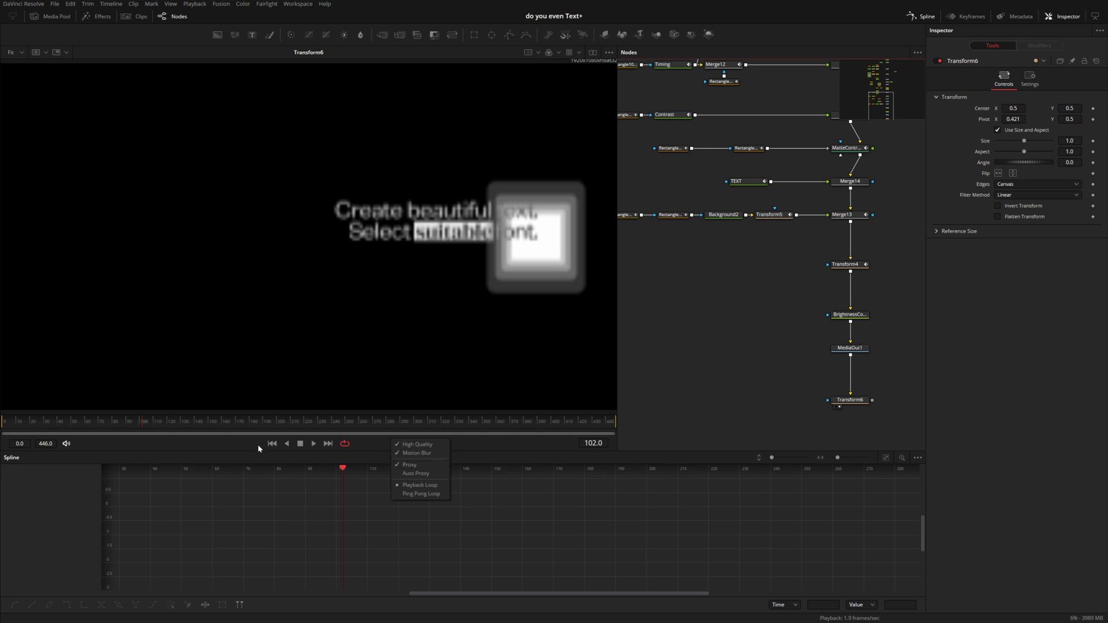
Review the time ruler's hidden proxy ratio choices and the playback quality options of the Fusion page
right_click(12, 422)
right_click(8, 420)
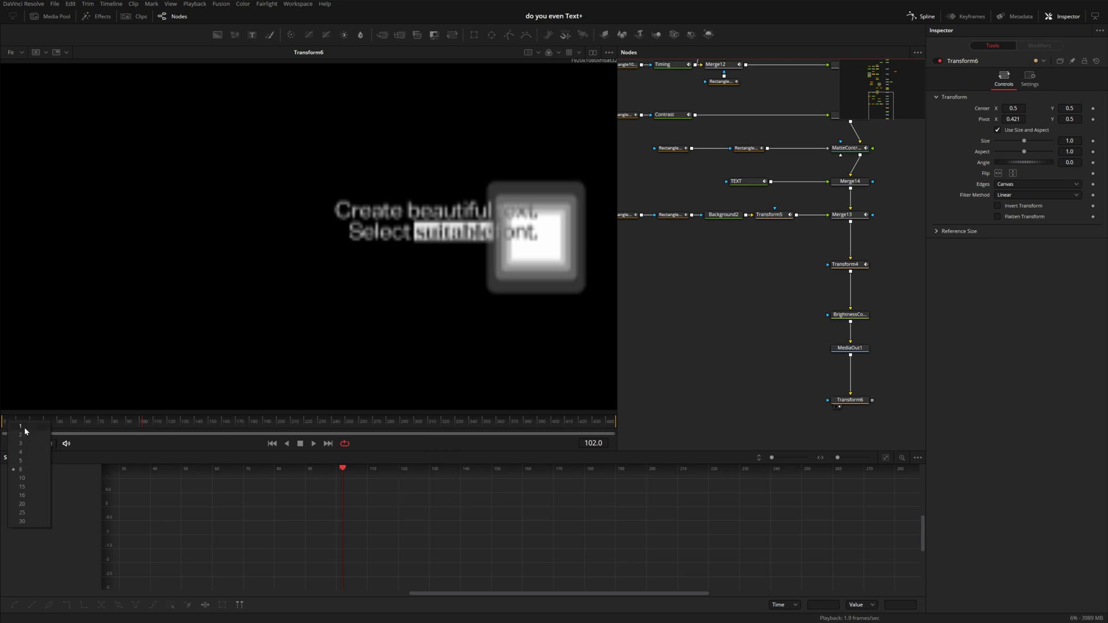
right_click(6, 419)
left_click(413, 445)
right_click(413, 445)
left_click(413, 445)
Turn off Motion Blur for Fusion playback and compare the frame with the Edit page before and after
key("shift+4")
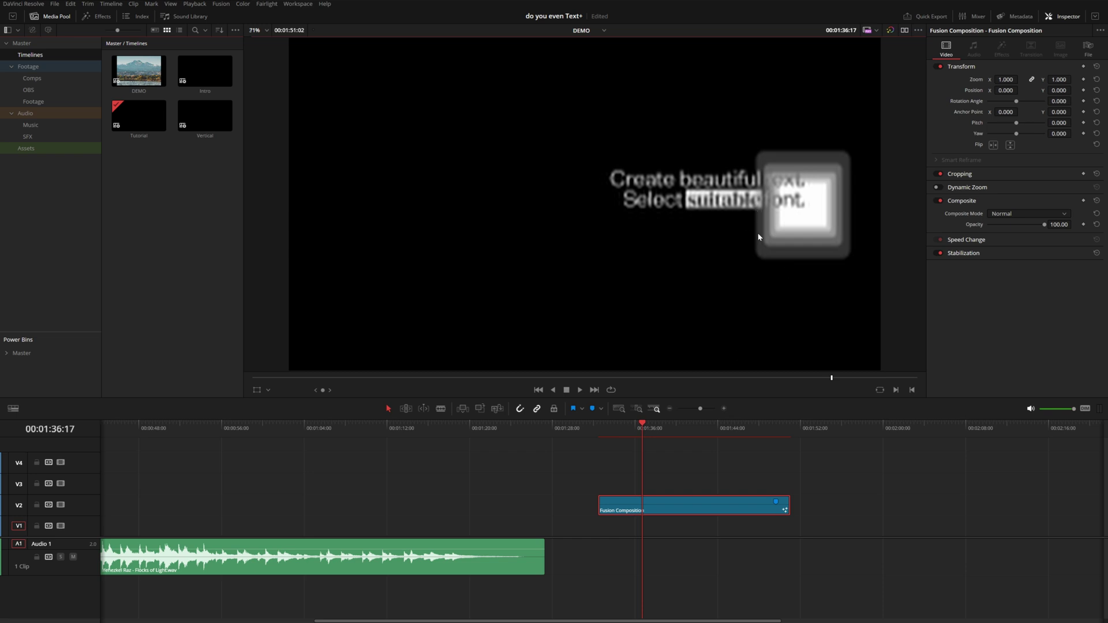
key("shift+5")
right_click(424, 444)
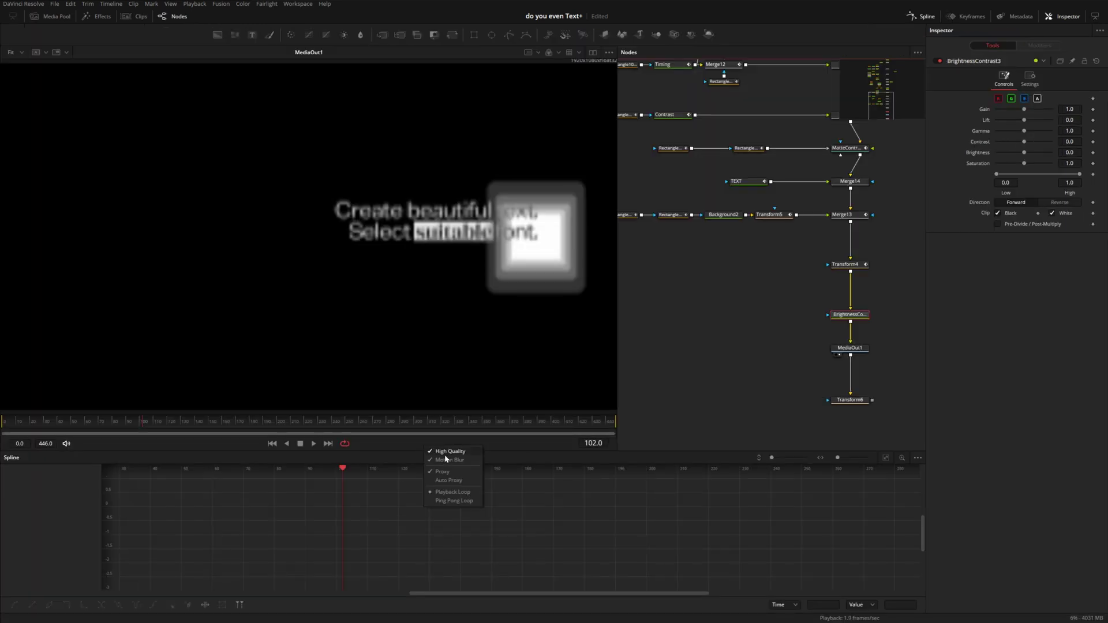
left_click(448, 460)
key("shift+4")
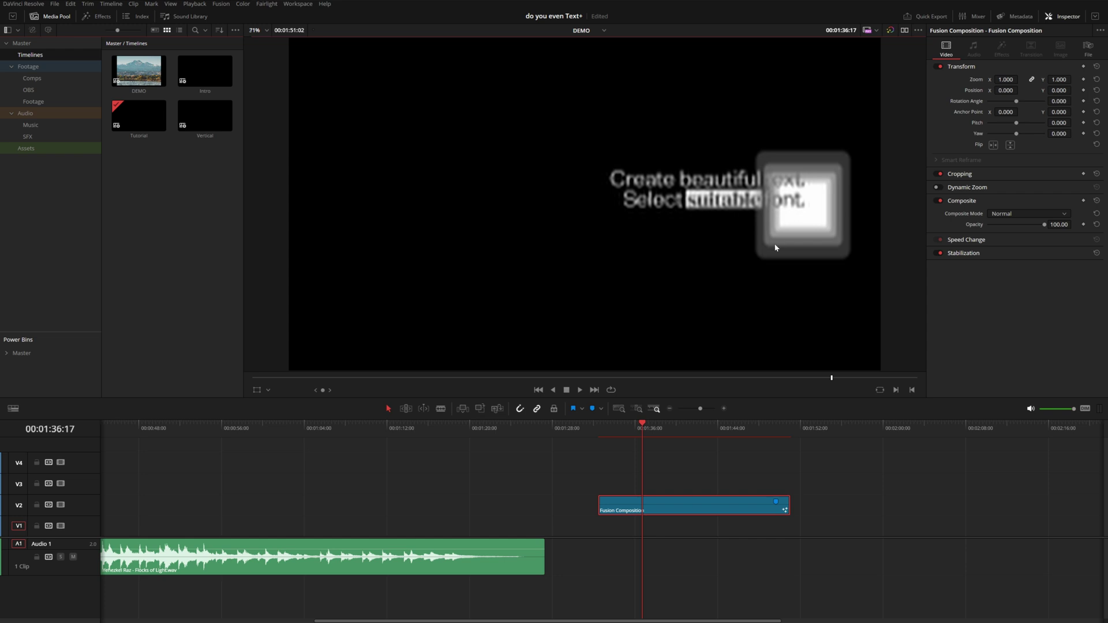
key("shift+5")
Try to switch off Proxy in the Fusion playback options and compare the frame with the Edit page
right_click(428, 445)
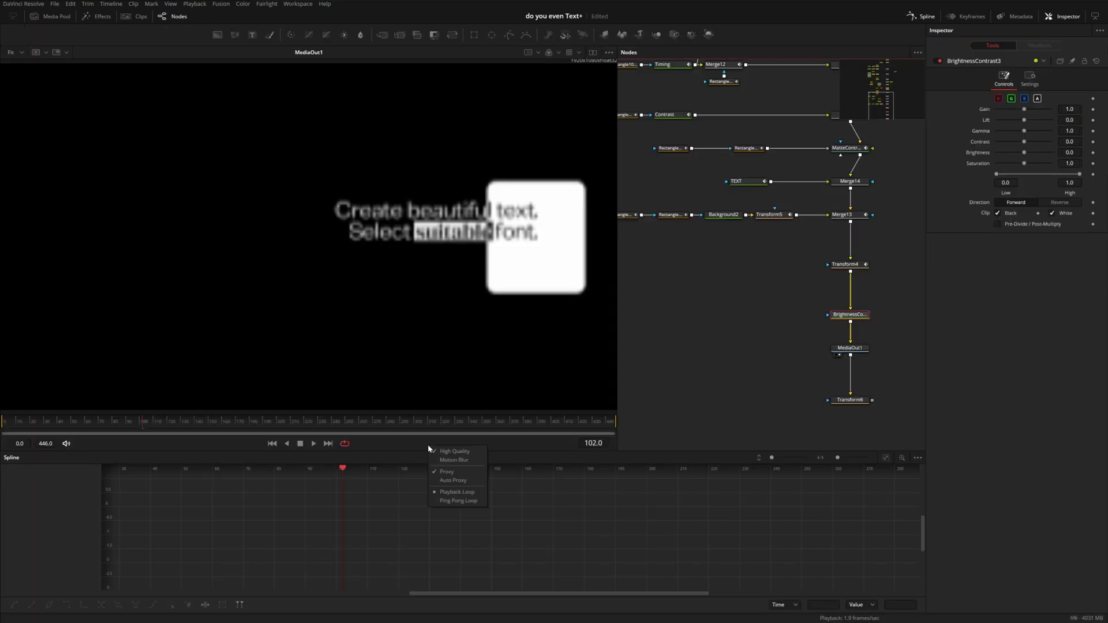
left_click(448, 472)
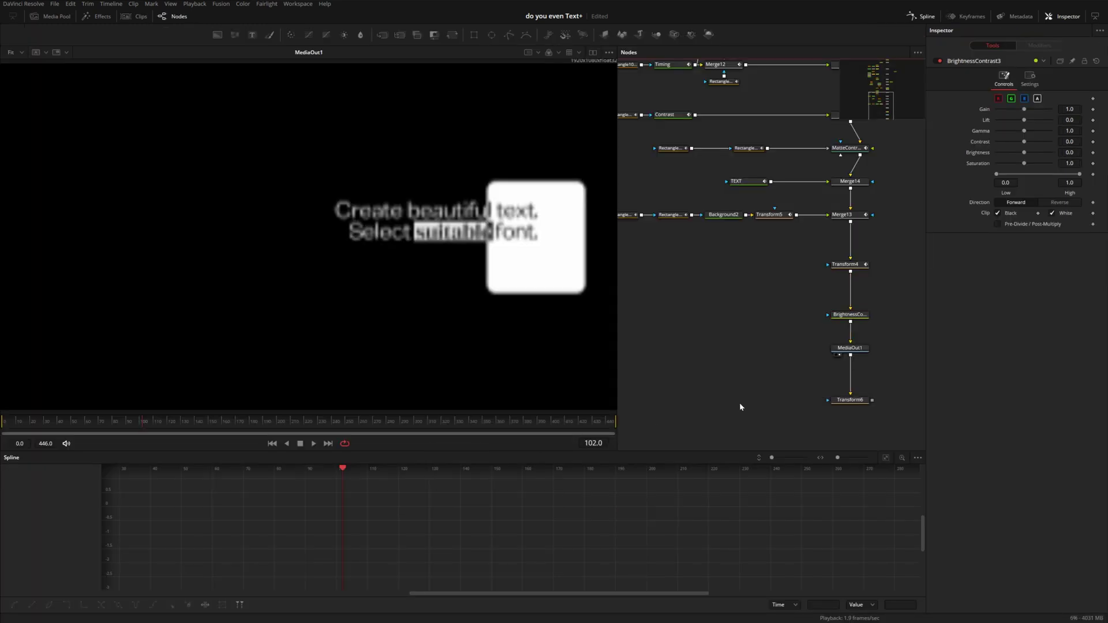
key("shift+4")
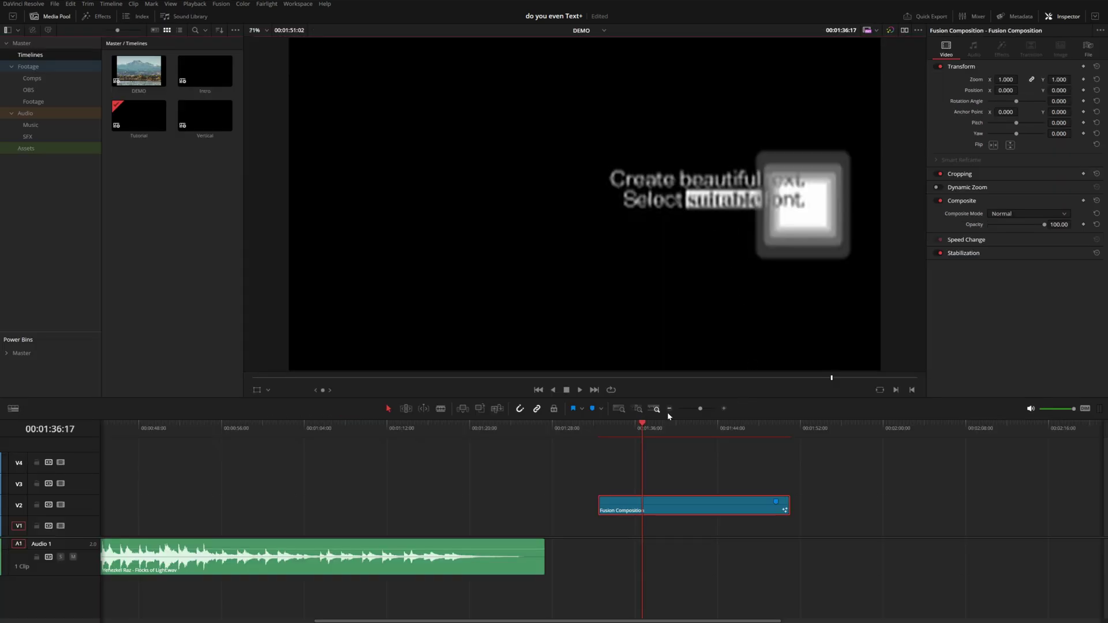
key("shift+5")
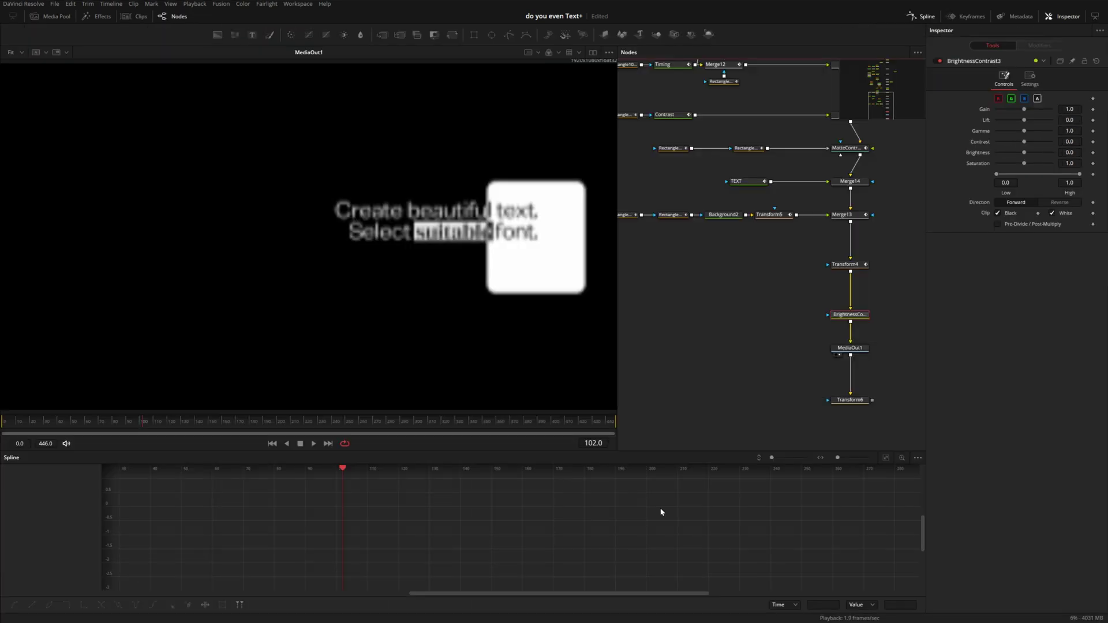
Turn Motion Blur back on and toggle Proxy in the Fusion playback options
right_click(430, 443)
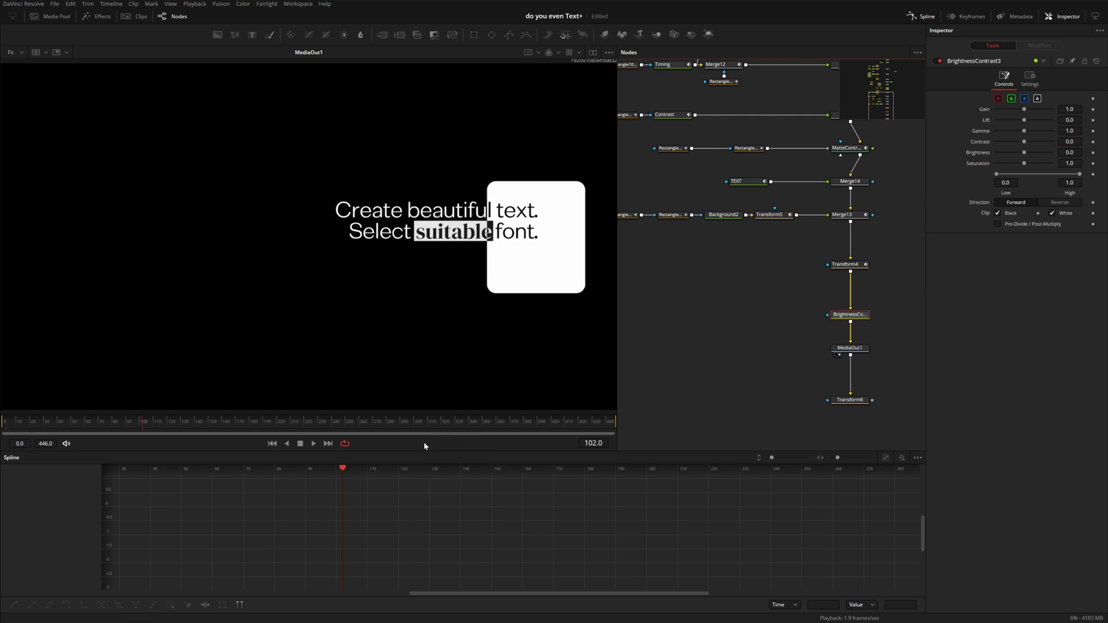
right_click(424, 443)
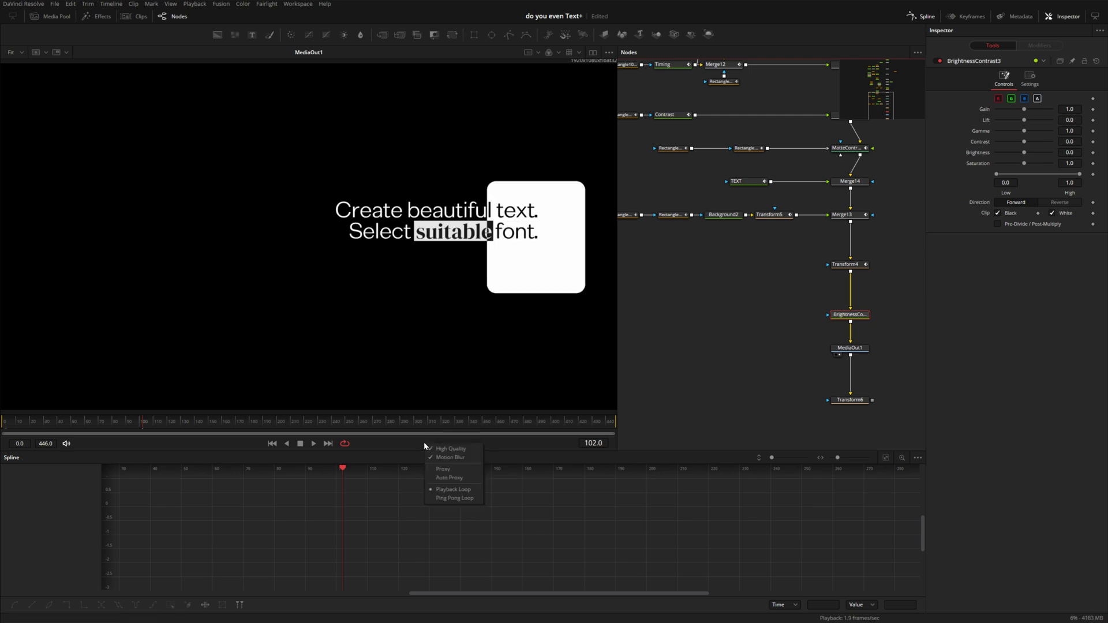
left_click(443, 470)
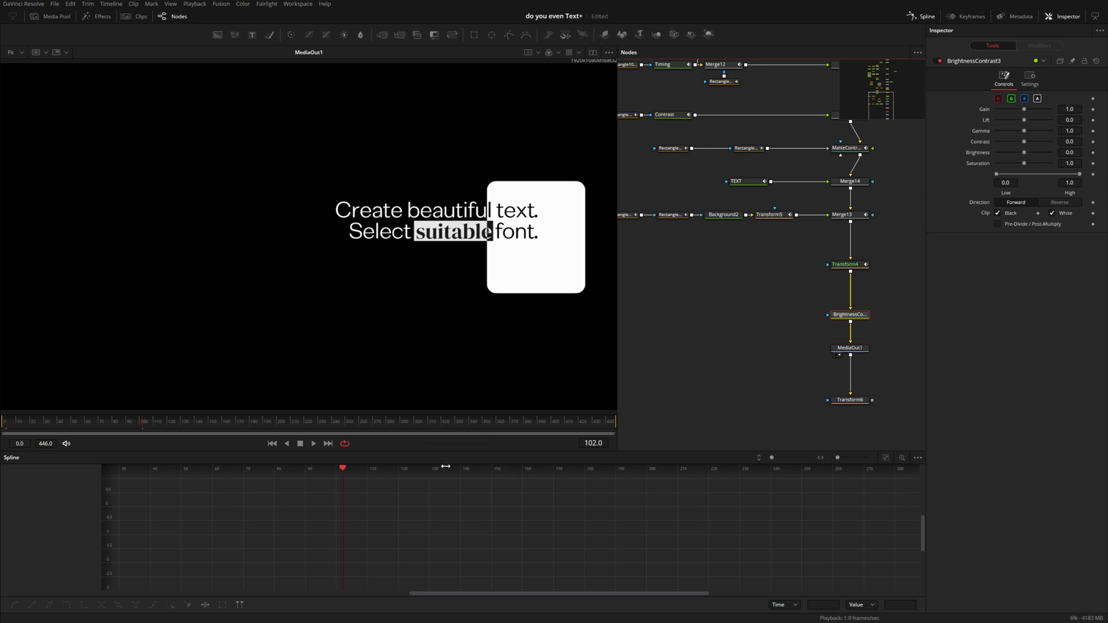
Turn off Motion Blur for playback and set the time ruler's proxy ratio to 8
right_click(147, 445)
left_click(165, 470)
left_click(4, 431)
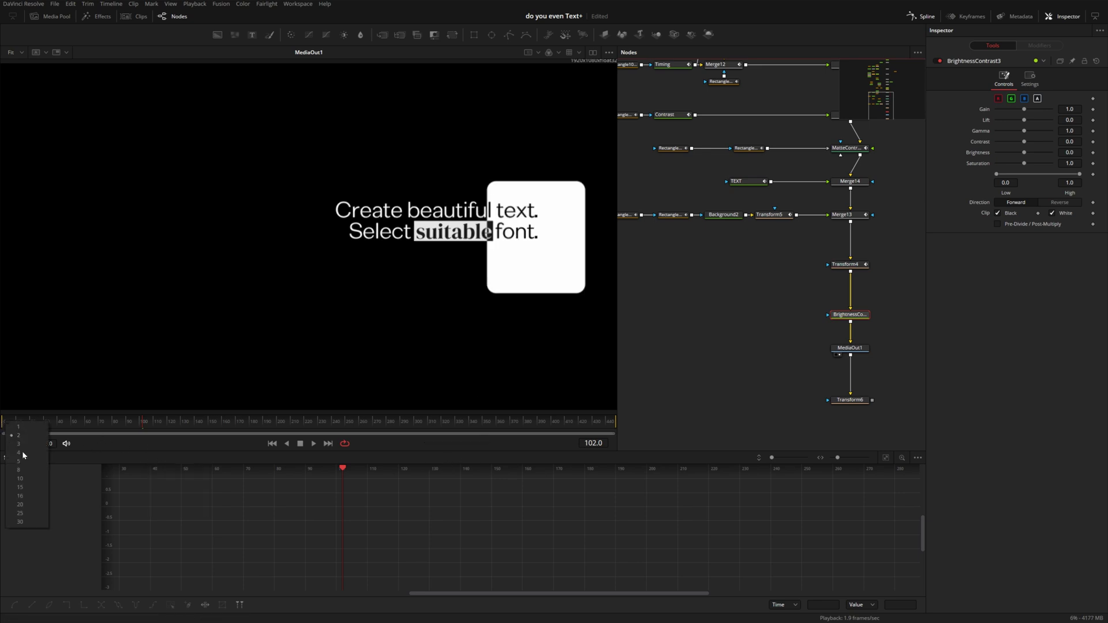
left_click(21, 444)
Play the composition to judge its playback speed, stop, and move the playhead back to frame 60
key("space")
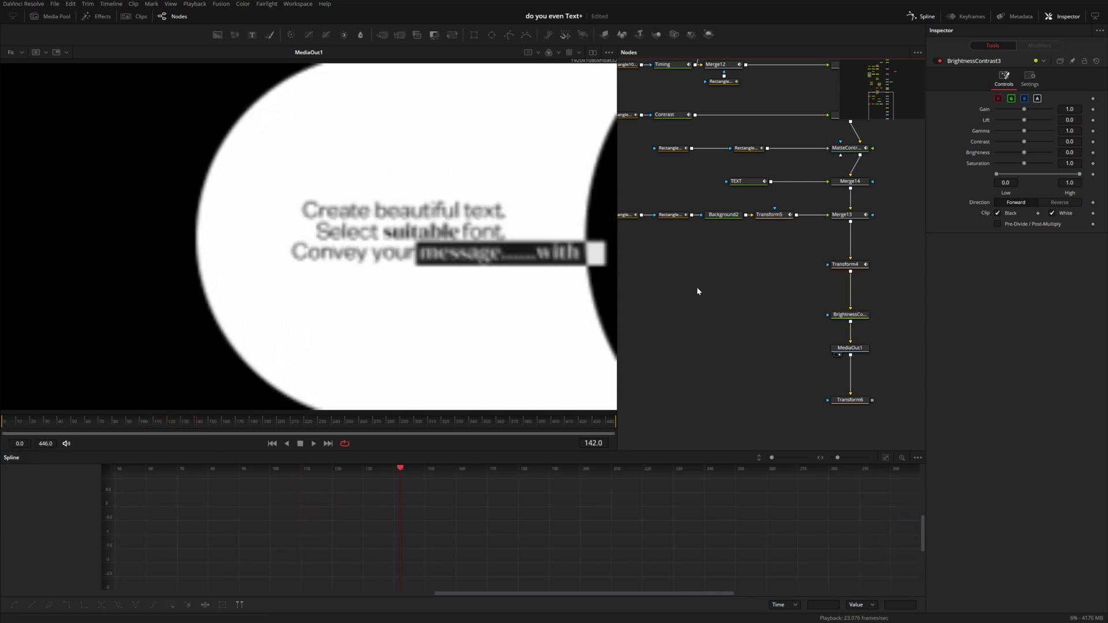
key("Left")
key("Left")
key("Left")
key("Left")
key("Left")
key("Left")
key("Left")
key("Left")
key("Left")
key("Left")
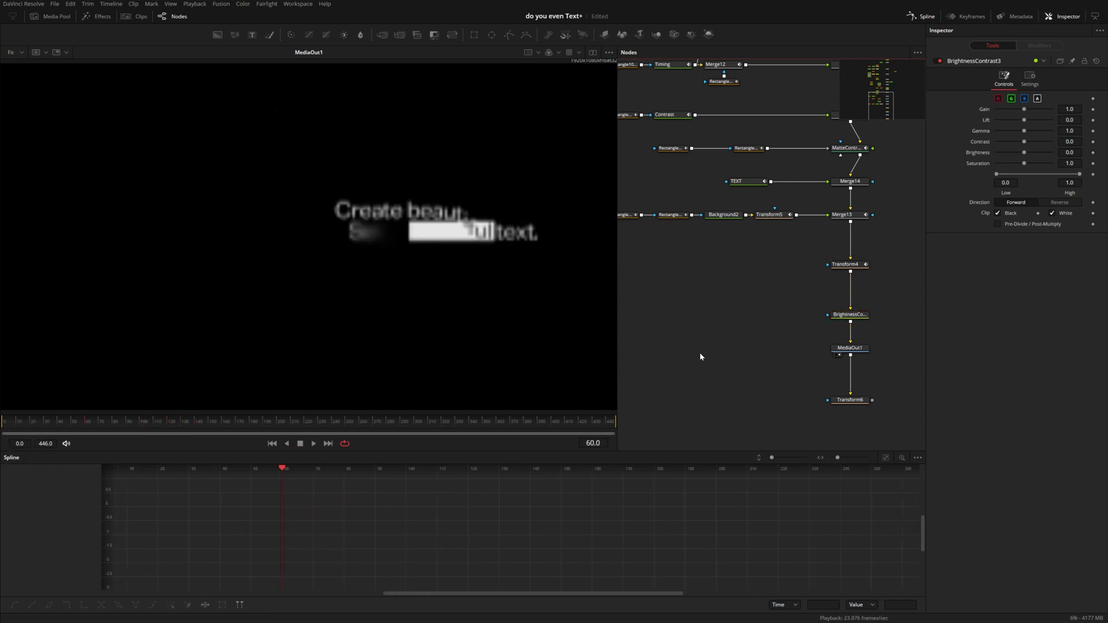
Examine the Timeline Proxy Resolution choices and the render cache deletion options for playback
right_click(7, 424)
left_click(138, 450)
left_click(195, 3)
mouse_move(201, 36)
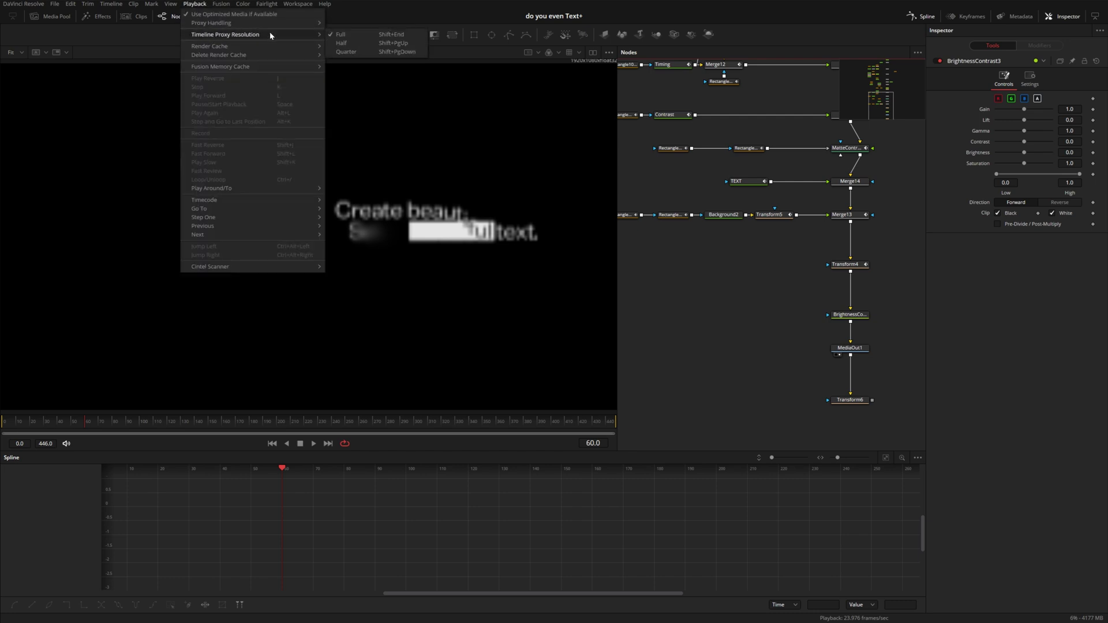
mouse_move(289, 57)
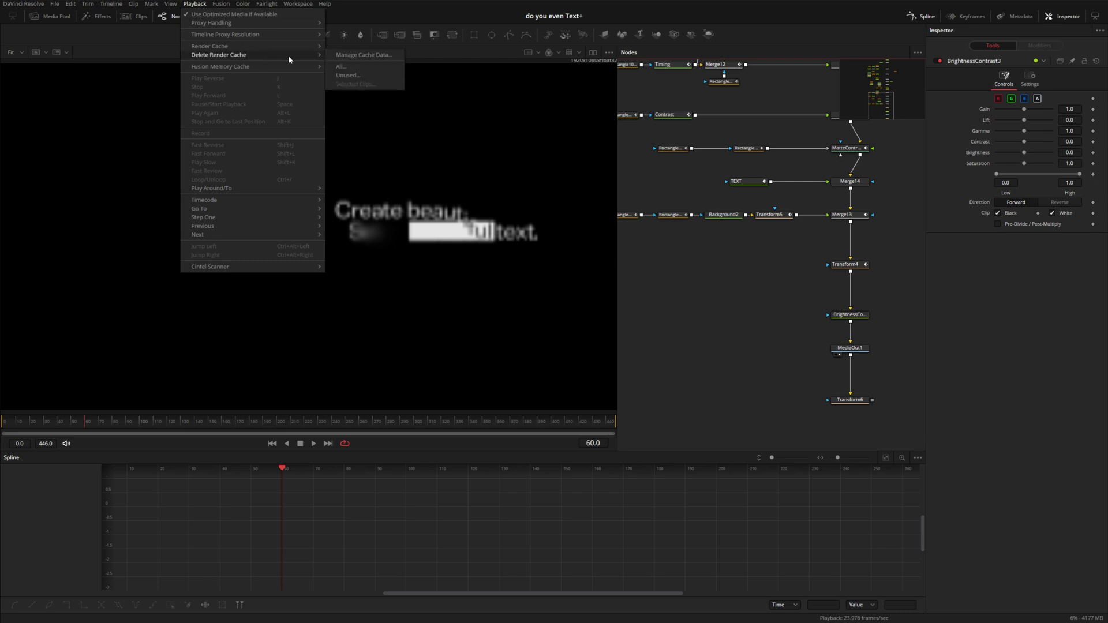
mouse_move(274, 37)
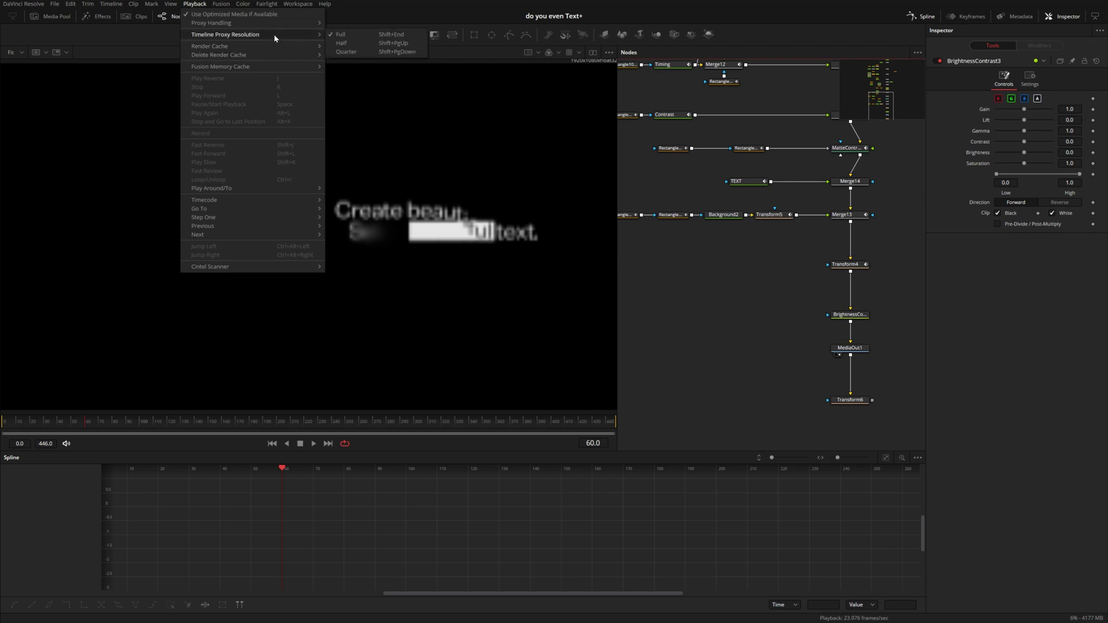
left_click(686, 315)
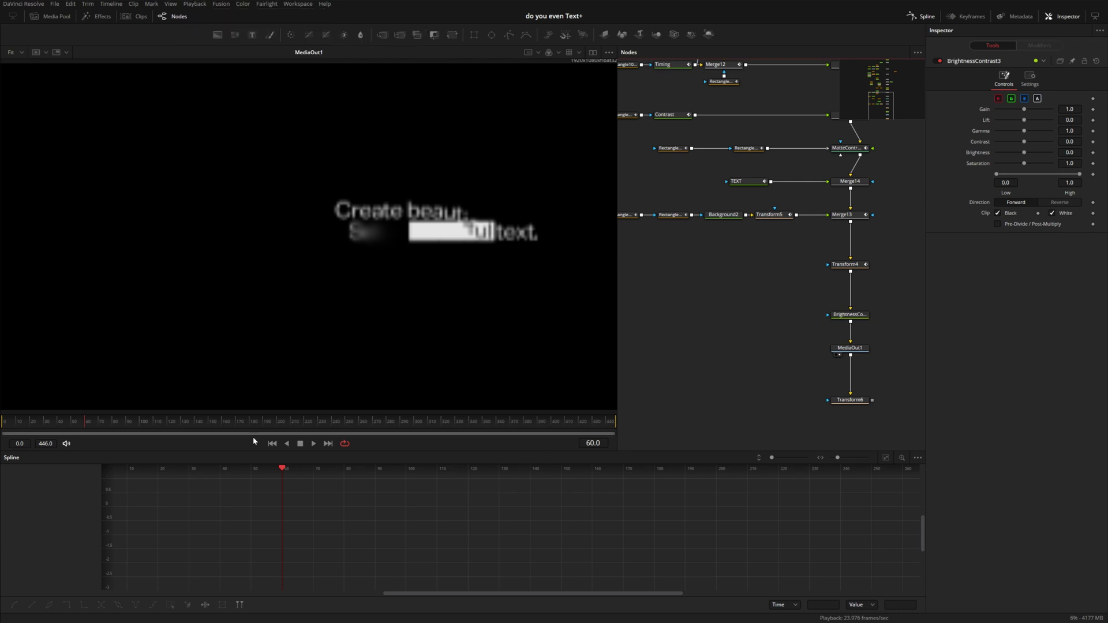
Bring up the playback quality options and the time ruler's hidden proxy ratio choices
right_click(392, 445)
right_click(5, 421)
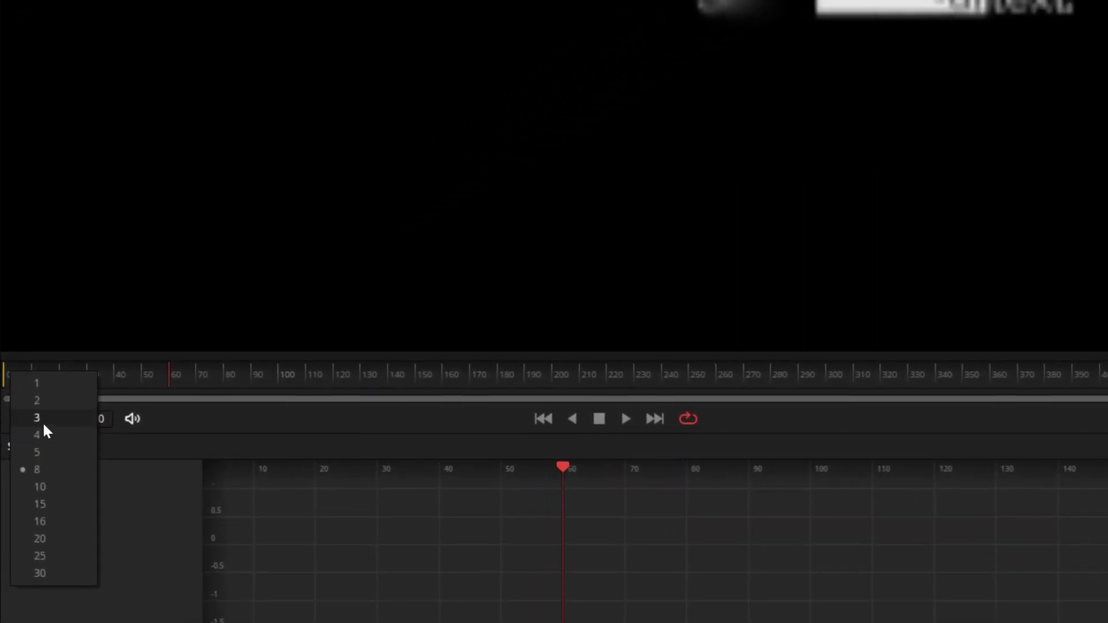